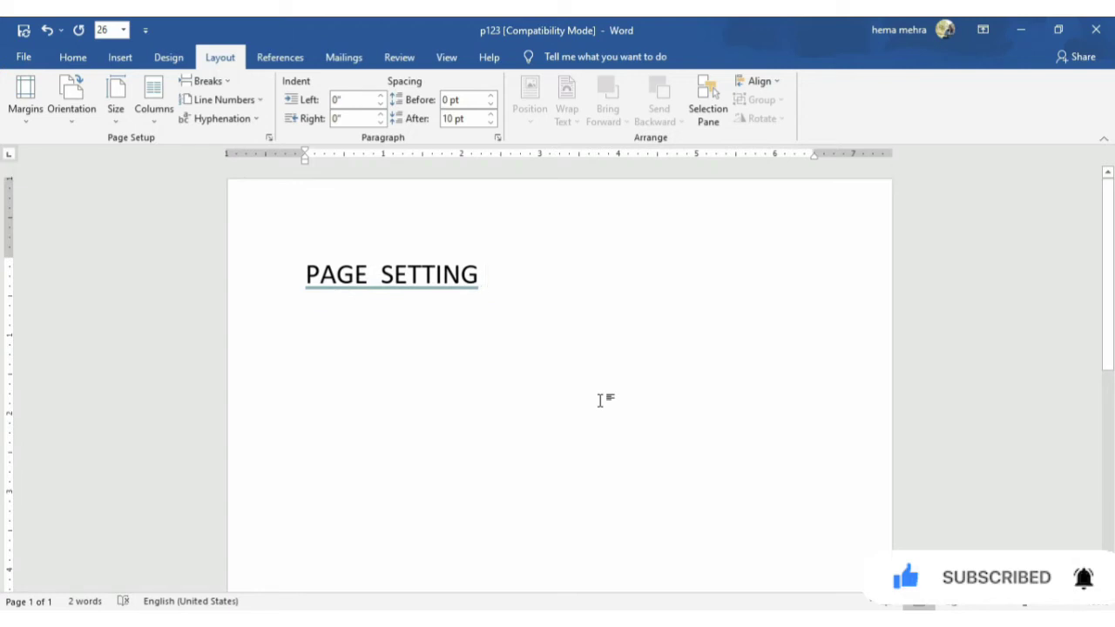
# Step: Start a new paragraph below the PAGE SETTING heading
pyautogui.scroll(-2, 599, 399)
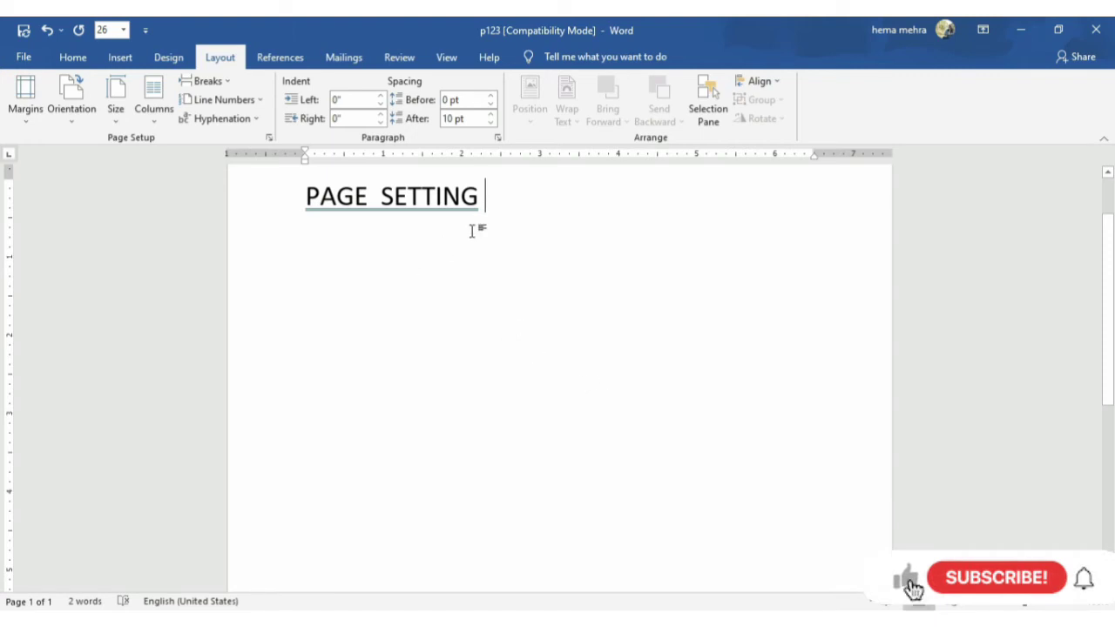
pyautogui.press('Return')
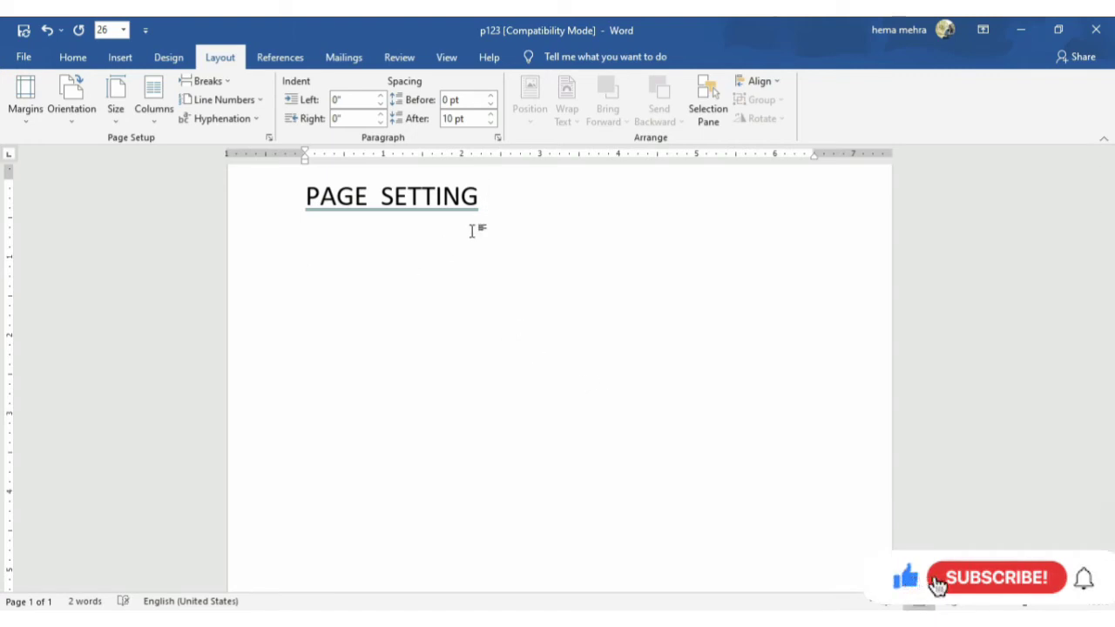
pyautogui.write('GFGK')
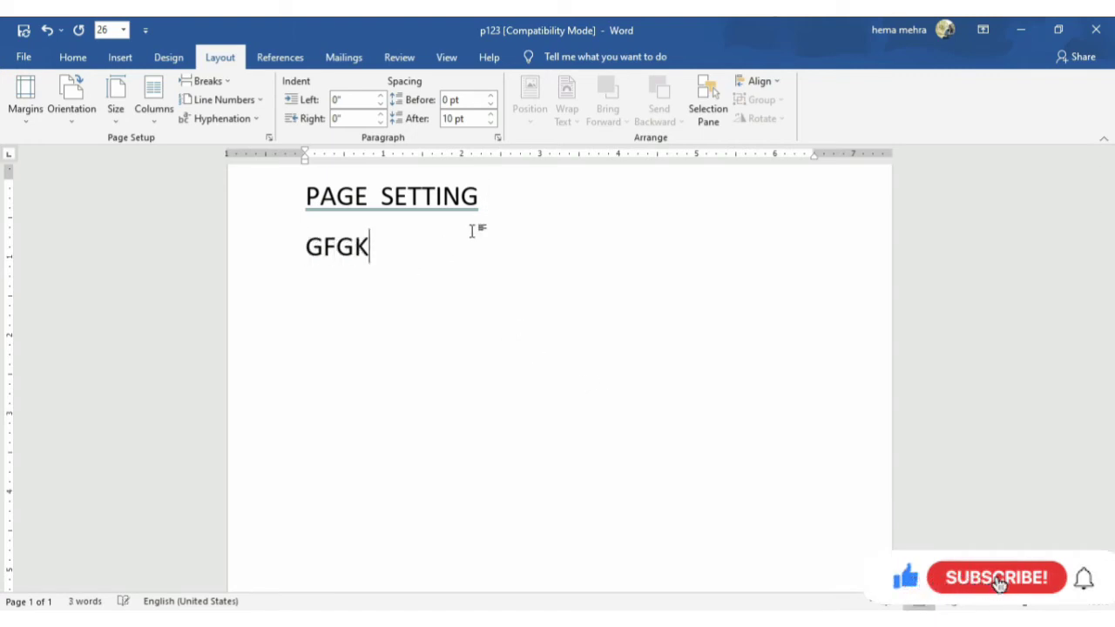
pyautogui.write('FGFKOY')
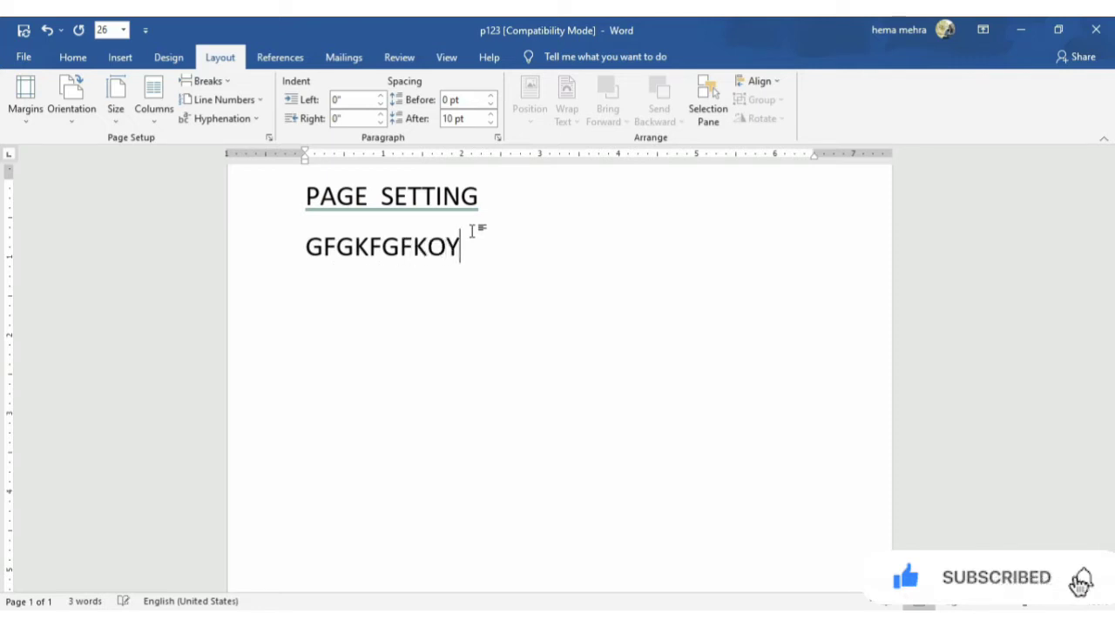
pyautogui.write('JHYJHGHHJJL')
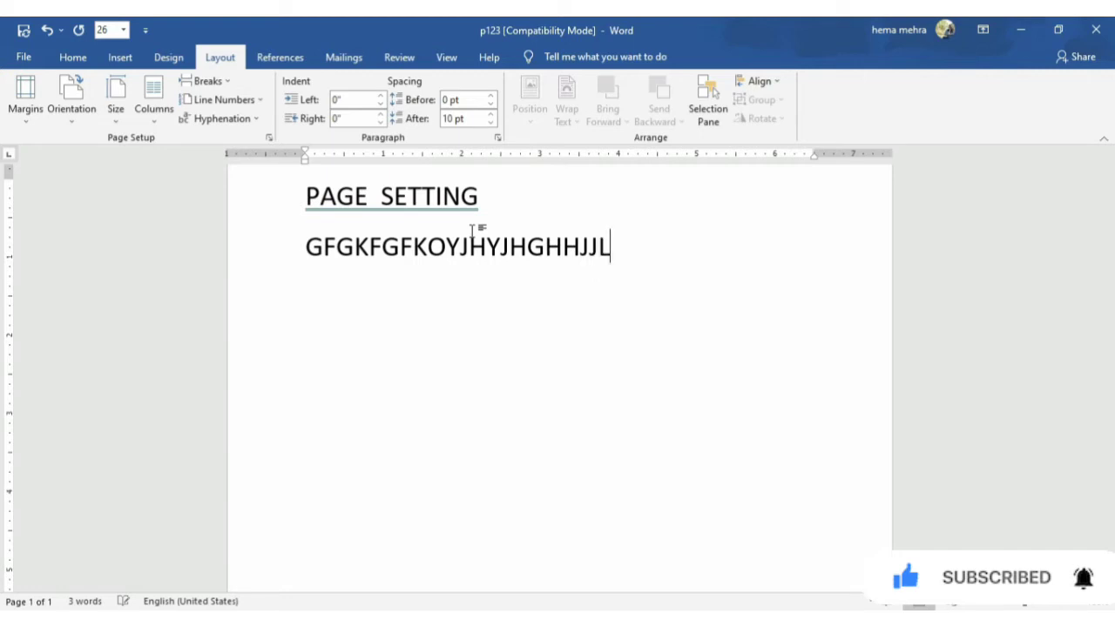
pyautogui.write('LU')
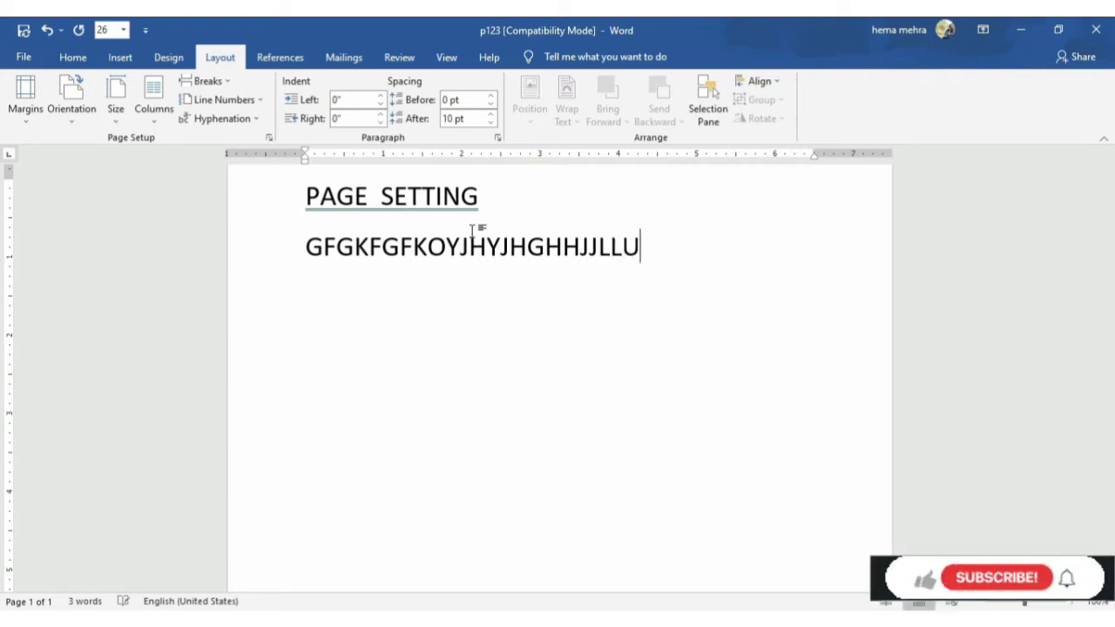
pyautogui.write('IU;II;YYUTYUIR6UY')
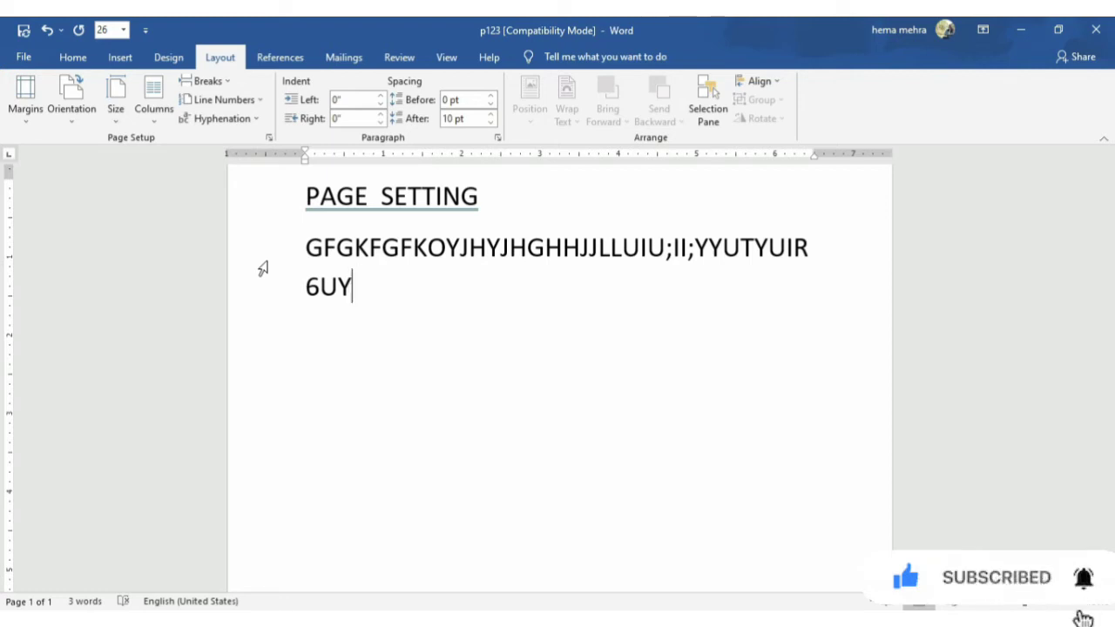
pyautogui.press('BackSpace')
pyautogui.press('BackSpace')
pyautogui.press('BackSpace')
pyautogui.press('BackSpace')
pyautogui.press('BackSpace')
pyautogui.press('BackSpace')
pyautogui.press('BackSpace')
pyautogui.press('BackSpace')
pyautogui.press('BackSpace')
pyautogui.press('BackSpace')
pyautogui.press('BackSpace')
pyautogui.press('BackSpace')
pyautogui.press('BackSpace')
pyautogui.press('BackSpace')
pyautogui.press('BackSpace')
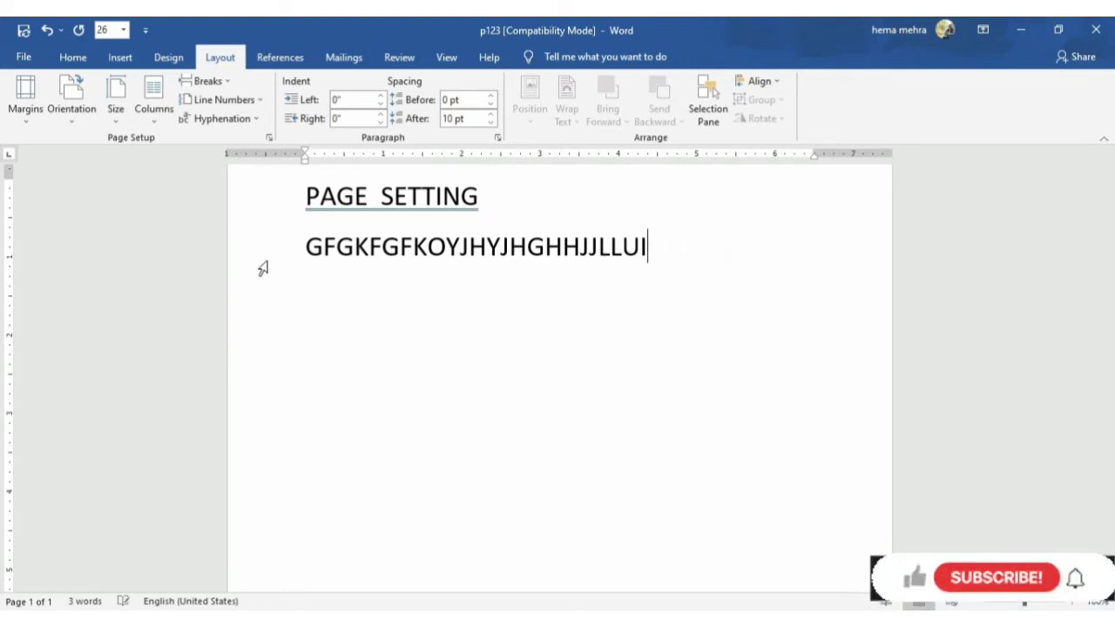
pyautogui.press('BackSpace')
pyautogui.press('BackSpace')
pyautogui.press('BackSpace')
pyautogui.press('BackSpace')
pyautogui.press('BackSpace')
pyautogui.press('BackSpace')
pyautogui.press('BackSpace')
pyautogui.press('BackSpace')
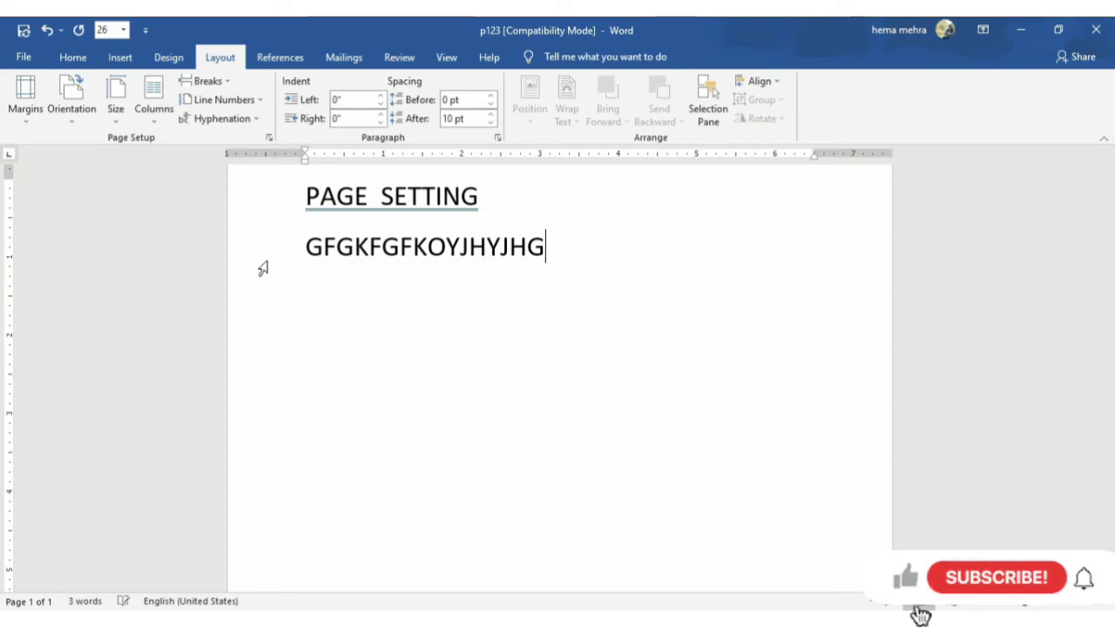
pyautogui.press('BackSpace')
pyautogui.press('BackSpace')
pyautogui.press('BackSpace')
pyautogui.press('BackSpace')
pyautogui.press('BackSpace')
pyautogui.press('BackSpace')
pyautogui.press('BackSpace')
pyautogui.press('BackSpace')
pyautogui.press('BackSpace')
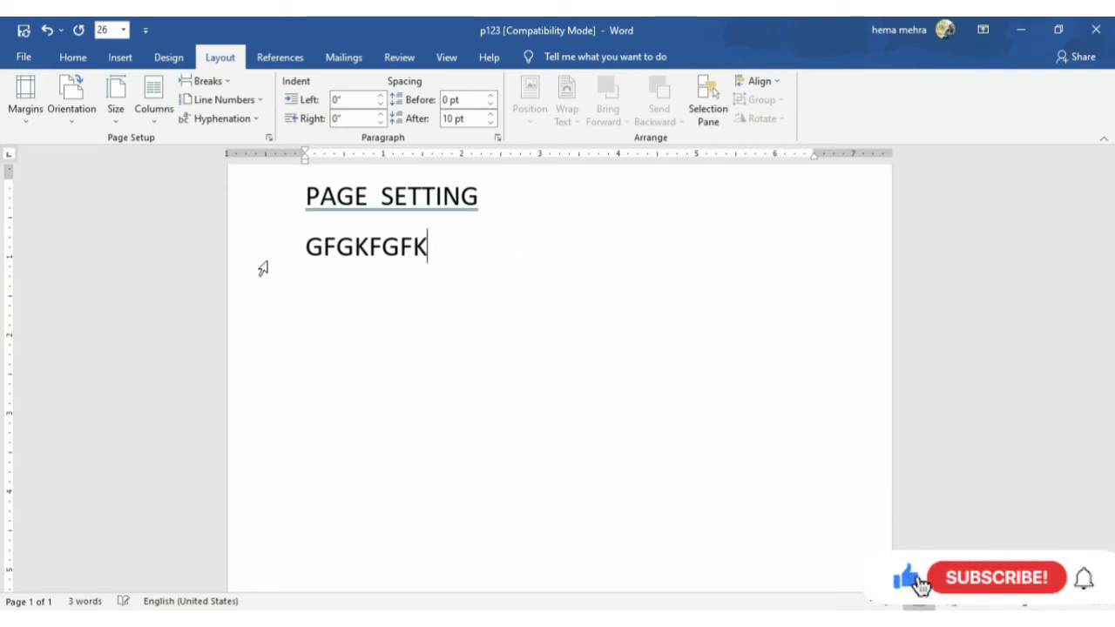
pyautogui.press('BackSpace')
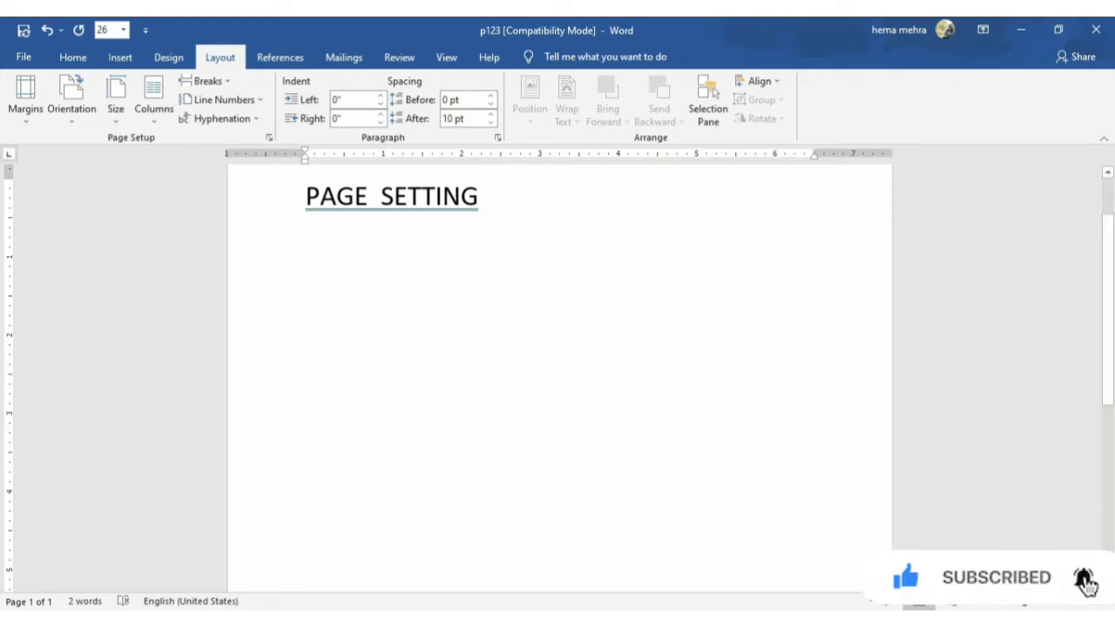
# Step: Write "NEWSLETTER STYLE COLUMNS. HELLO EVERYONE HOW ARE YOU ALL" as the paragraph below the heading
pyautogui.write('NEWSLETTER STYLE COLUMNS')
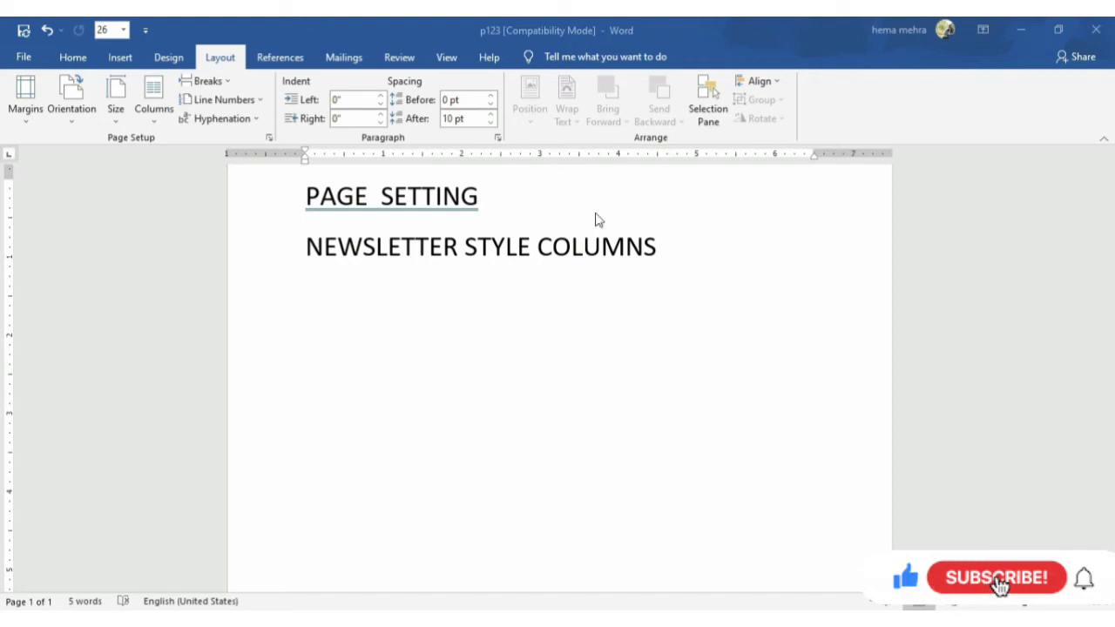
pyautogui.click(660, 249)
pyautogui.write(': HE')
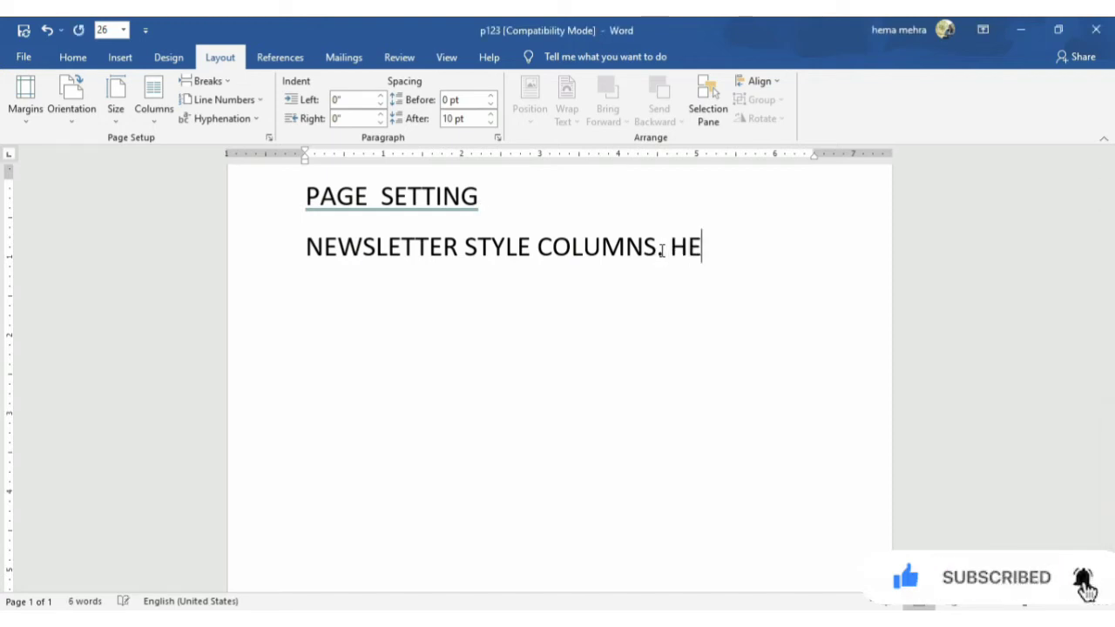
pyautogui.write('LLO EVERY ONE')
pyautogui.press('BackSpace')
pyautogui.press('BackSpace')
pyautogui.press('BackSpace')
pyautogui.press('BackSpace')
pyautogui.write('ONE HOW ')
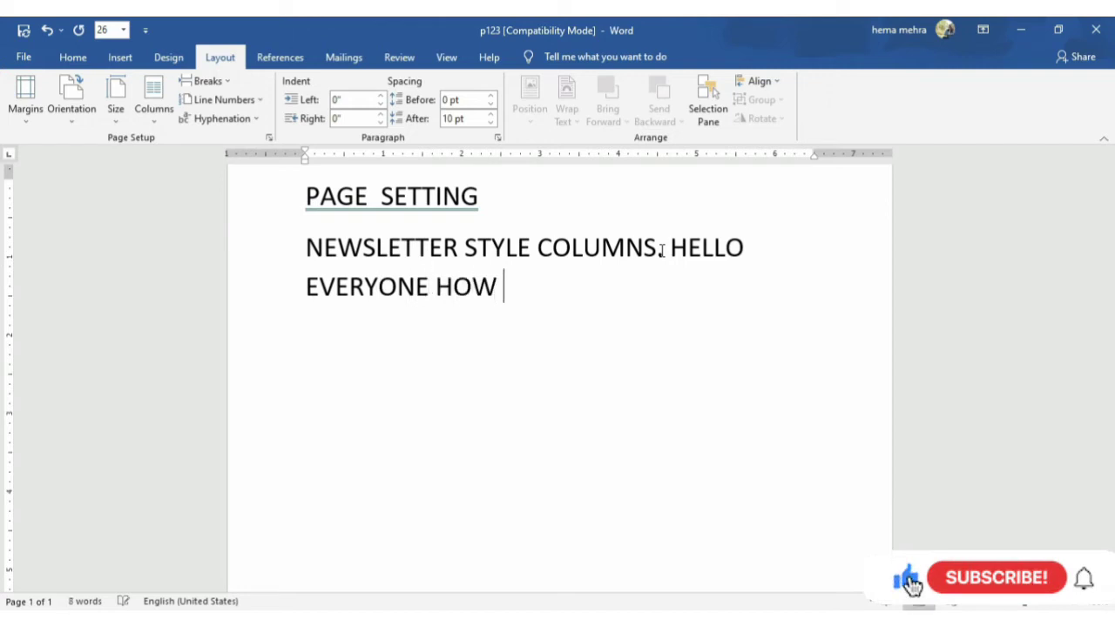
pyautogui.write('ARE Y')
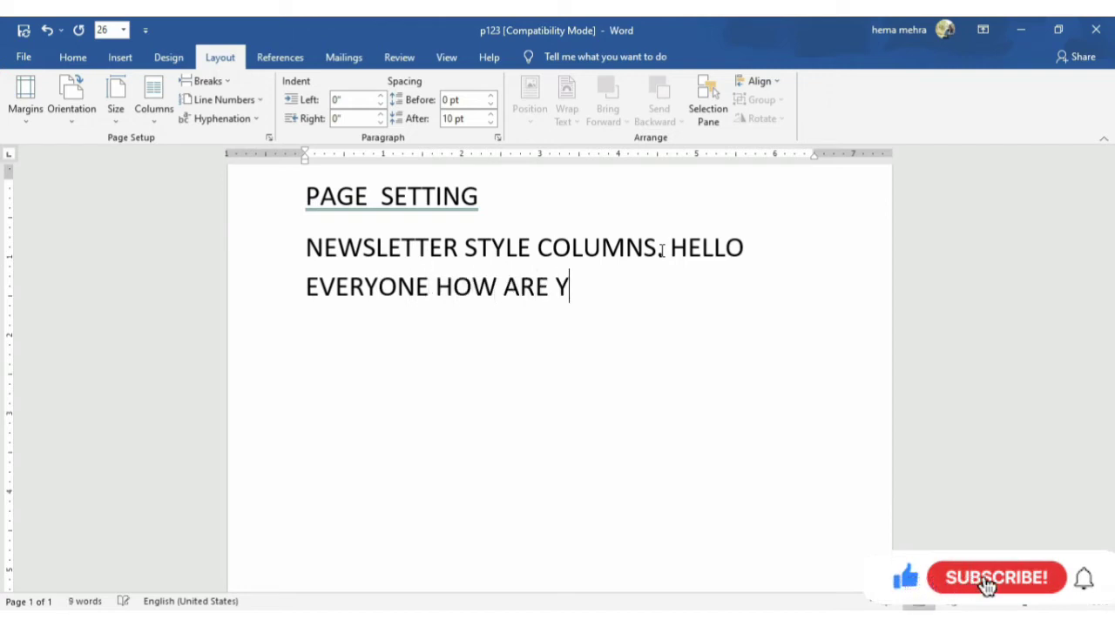
pyautogui.write('OU ALL ')
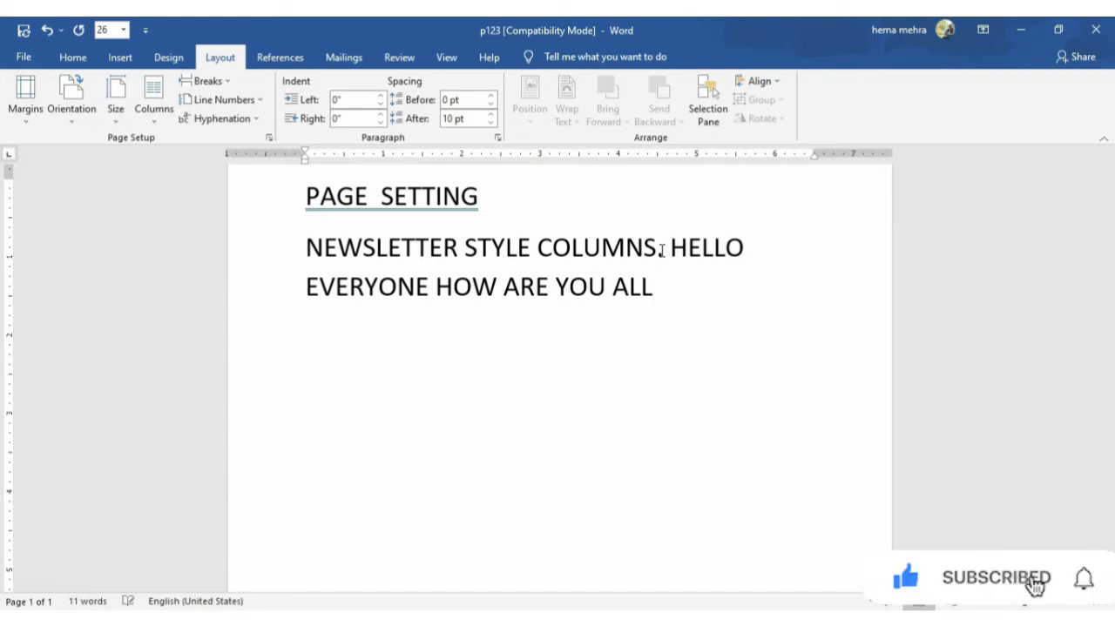
# Step: Continue the paragraph with "?HOPE YOU ALL ARE FINE HEALTHY AT YOUR PLACES."
pyautogui.write('?HOPE')
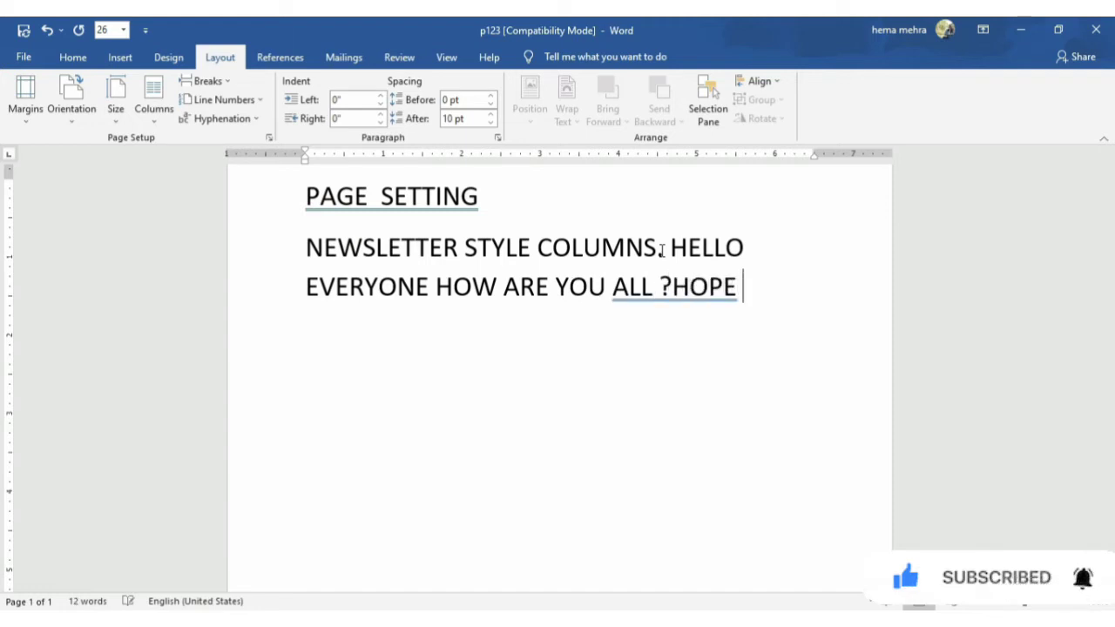
pyautogui.write(' YOU ALL ARE FINE HEA')
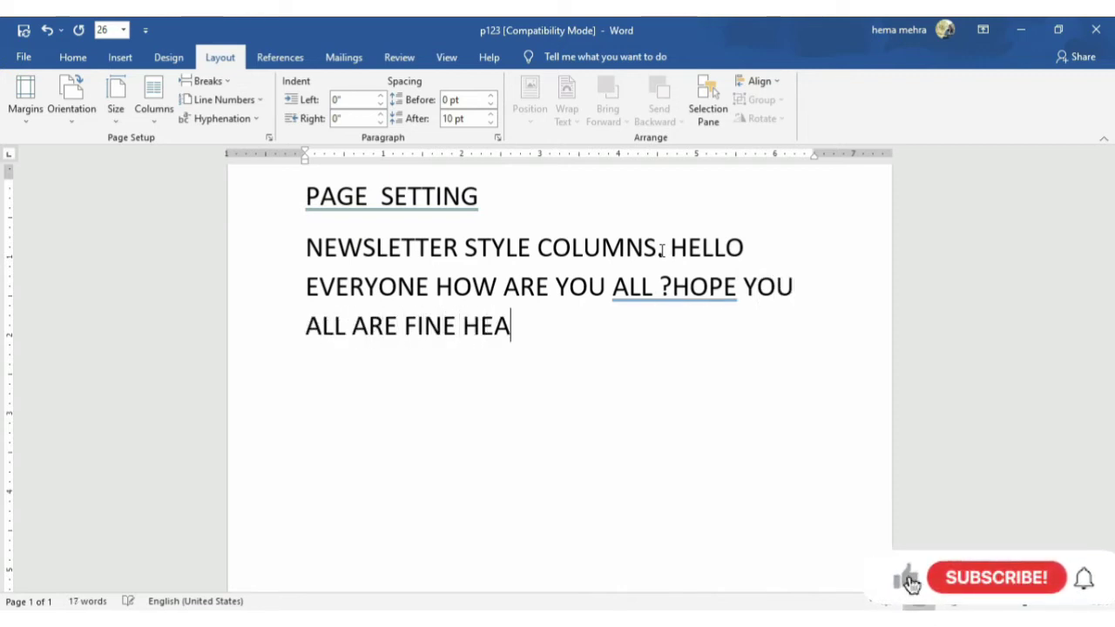
pyautogui.write('LTHY ')
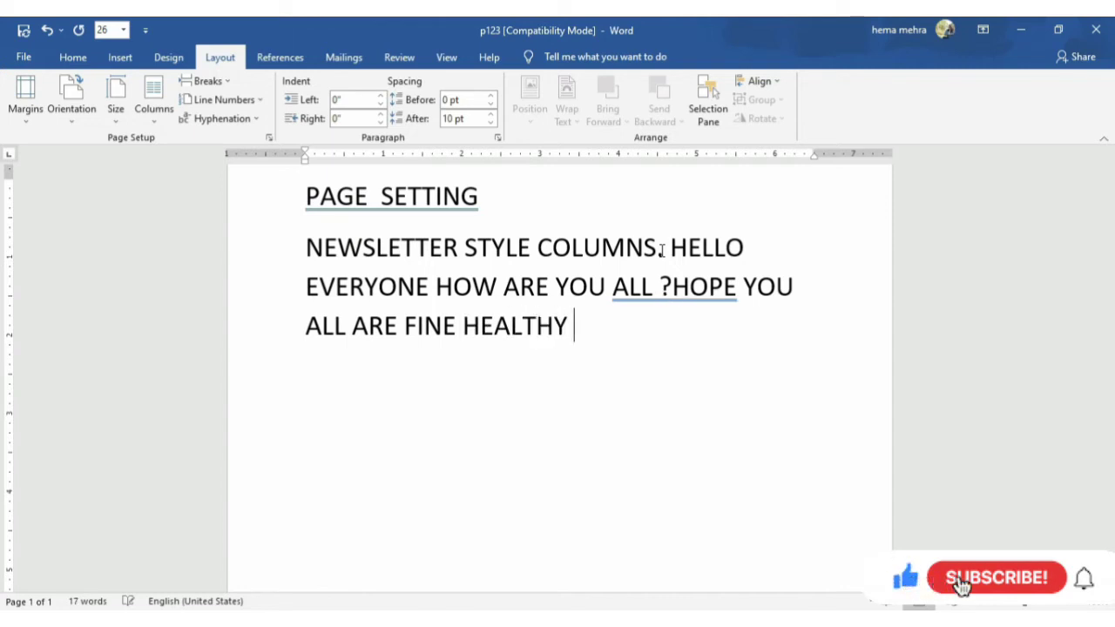
pyautogui.write('AT ')
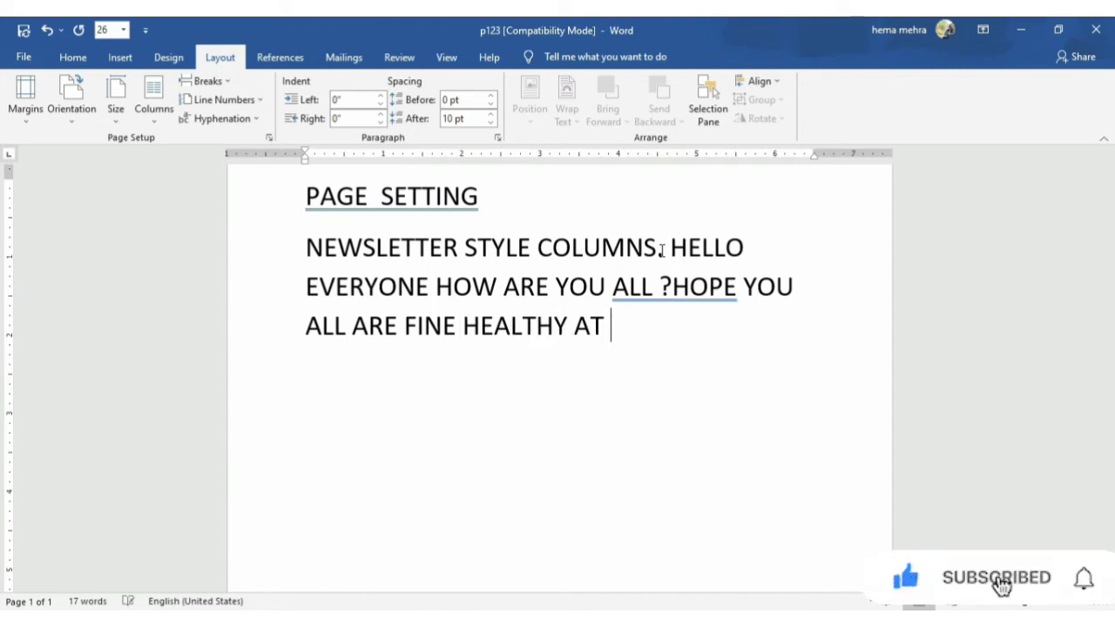
pyautogui.write('YOUR ')
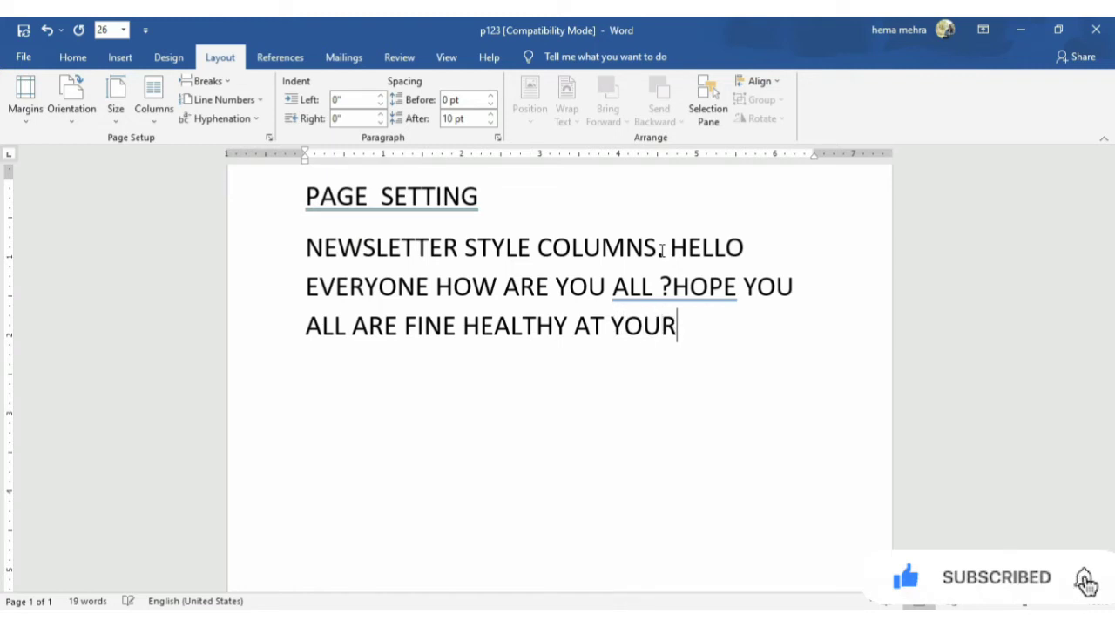
pyautogui.write('PLACES.')
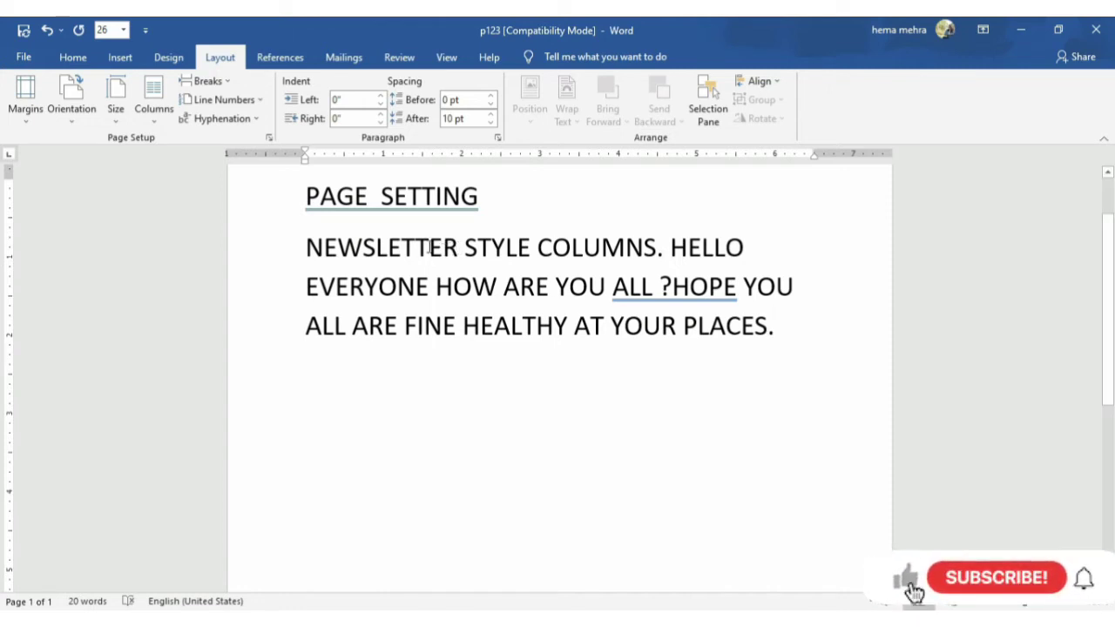
# Step: Lay out the paragraph from NEWSLETTER to PLACES, without its final period, in 3 newsletter-style columns
pyautogui.scroll(2, 378, 271)
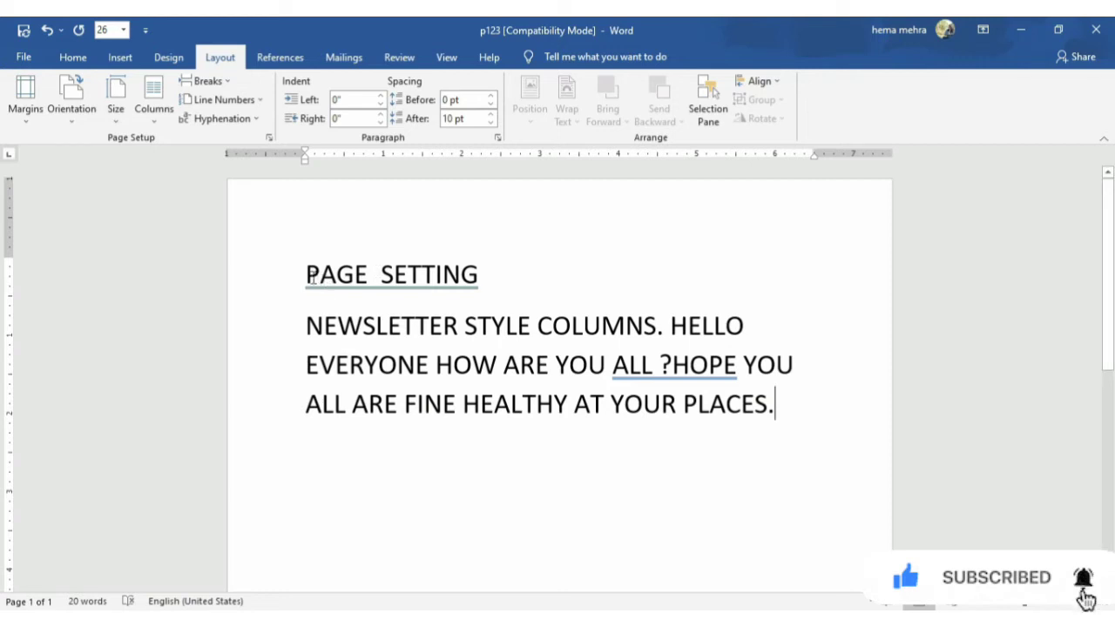
pyautogui.moveTo(340, 338); pyautogui.dragTo(764, 423)
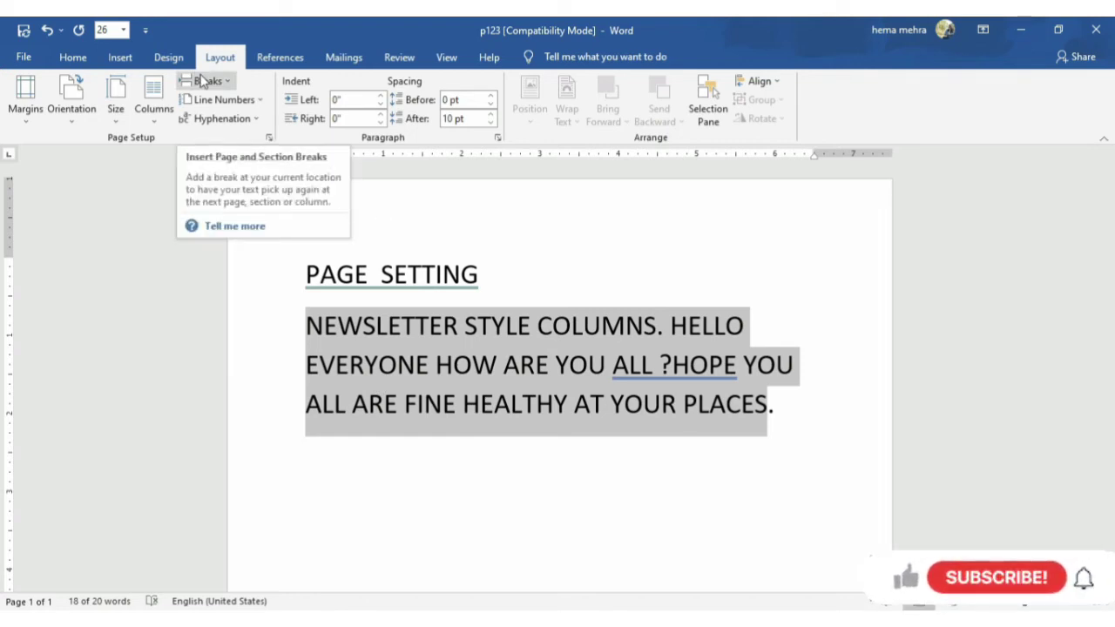
pyautogui.click(156, 119)
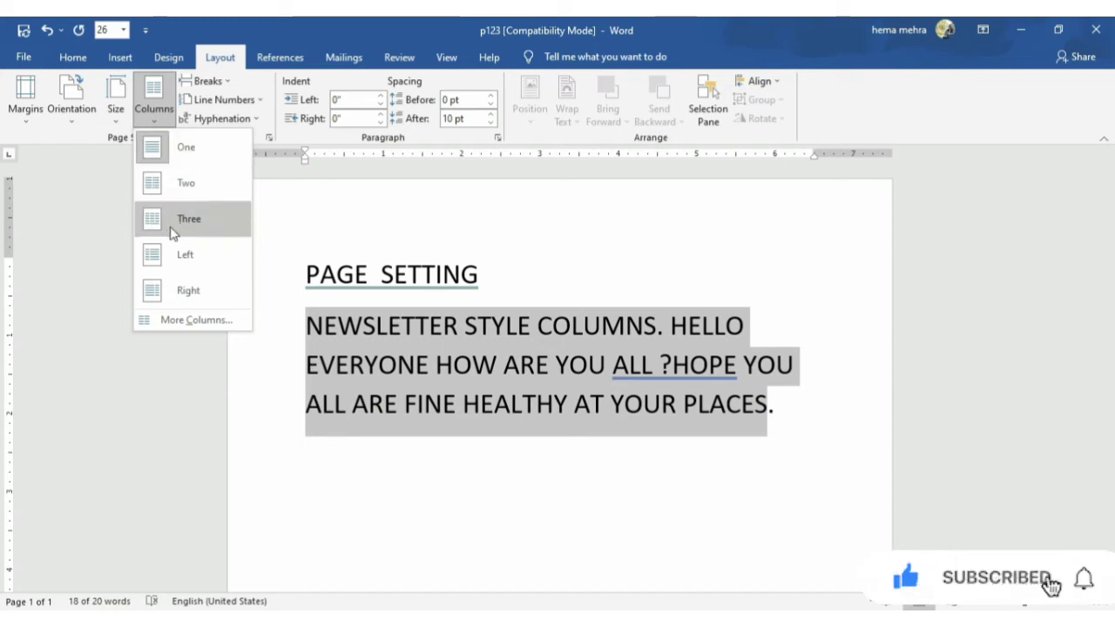
pyautogui.click(173, 321)
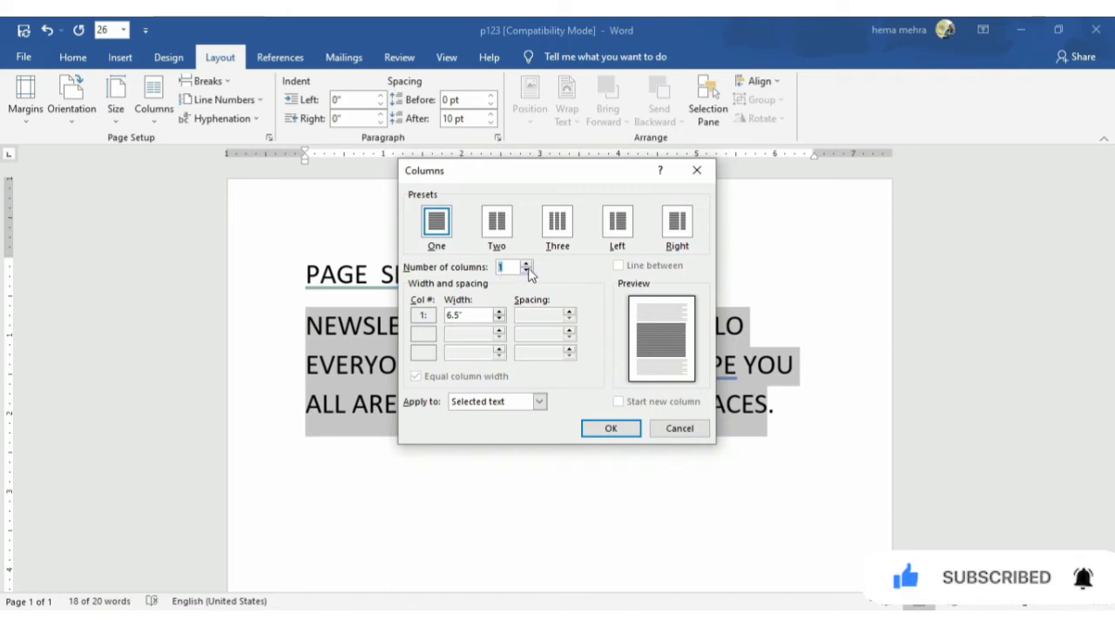
pyautogui.write('3')
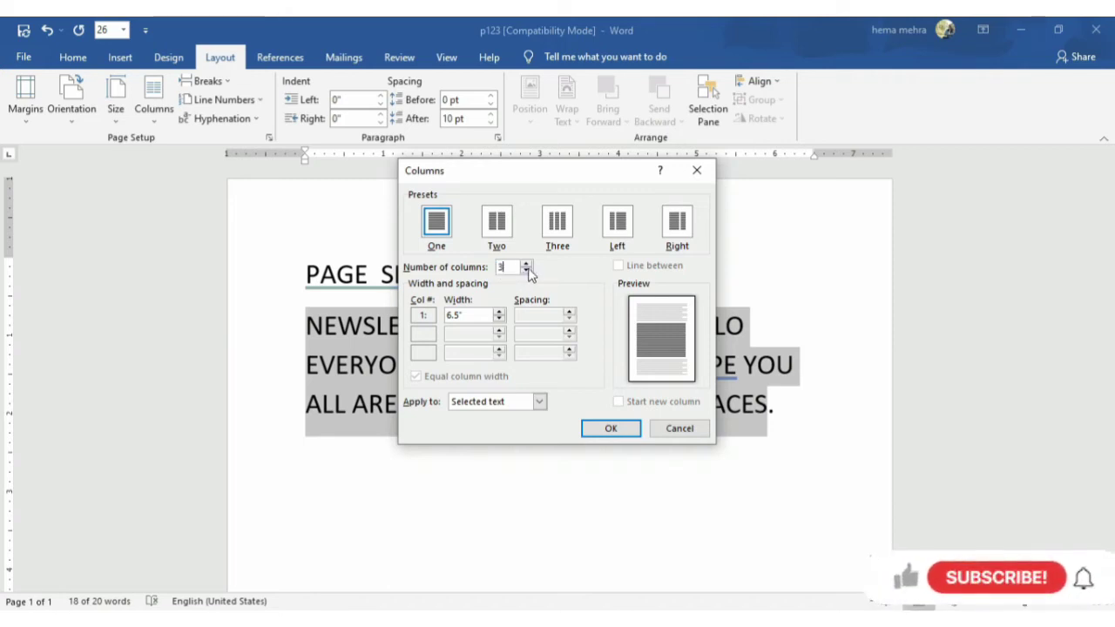
pyautogui.press('Return')
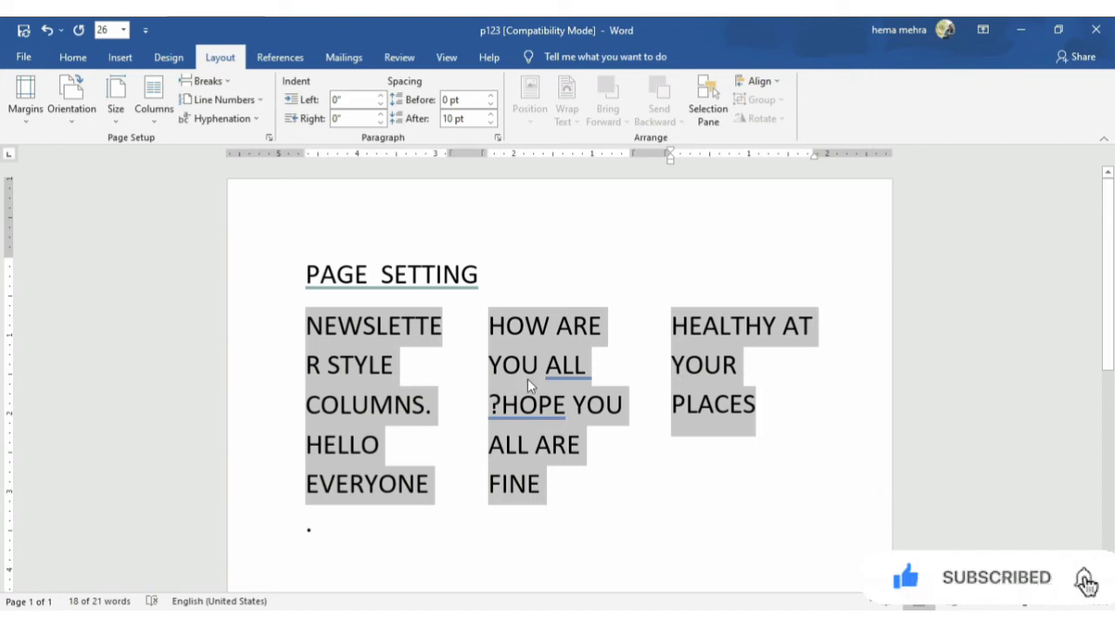
# Step: Examine the detailed column width and spacing settings for the section containing the PAGE SETTING heading
pyautogui.click(523, 287)
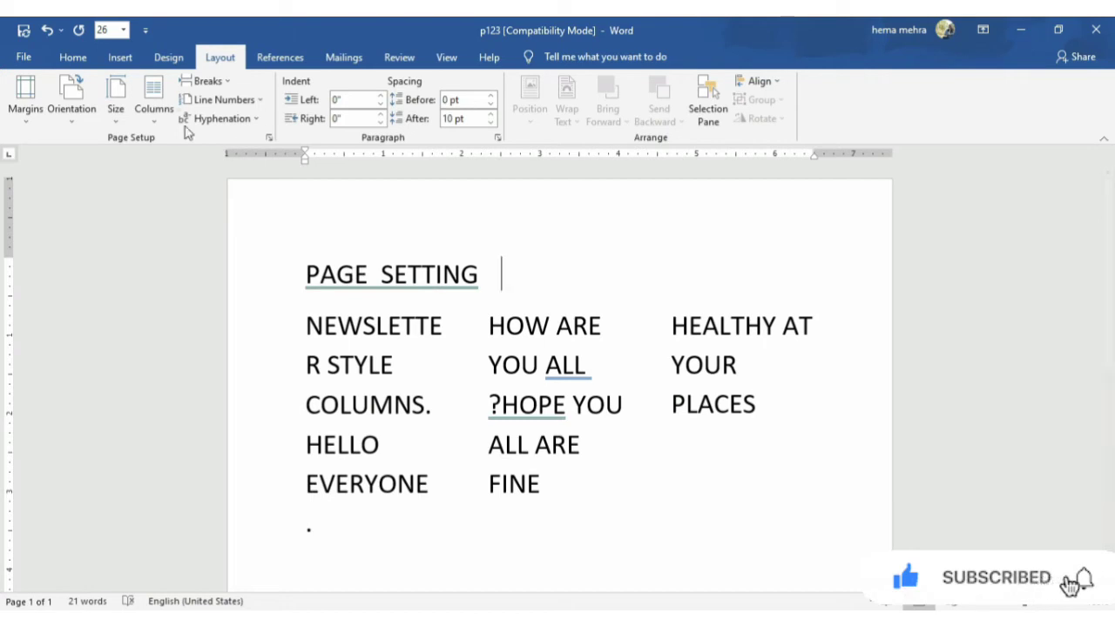
pyautogui.click(153, 109)
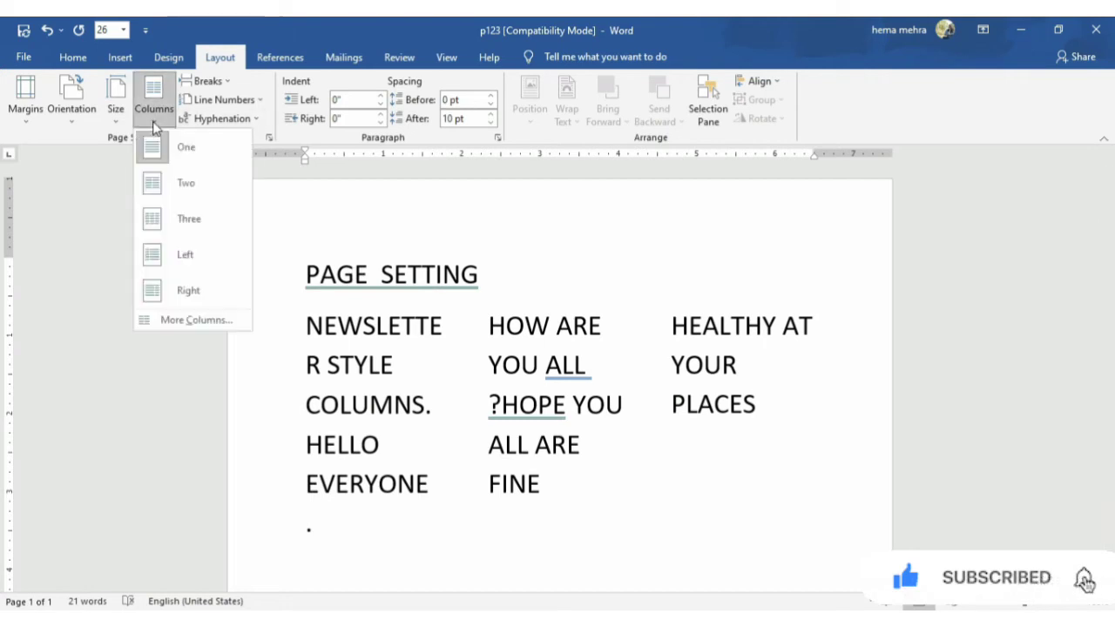
pyautogui.click(172, 321)
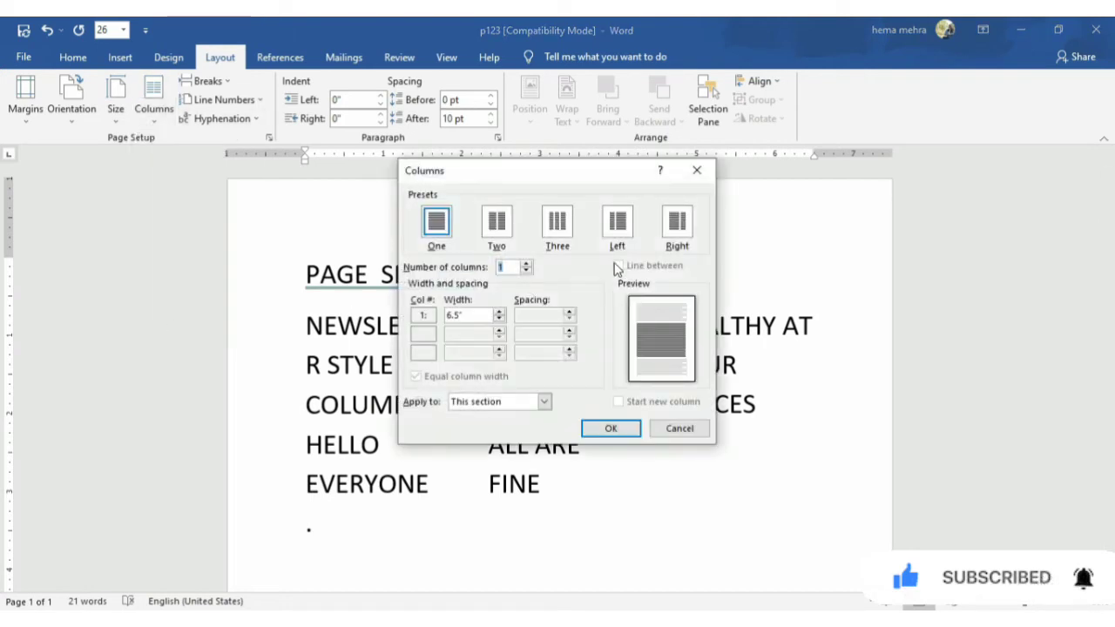
pyautogui.click(498, 317)
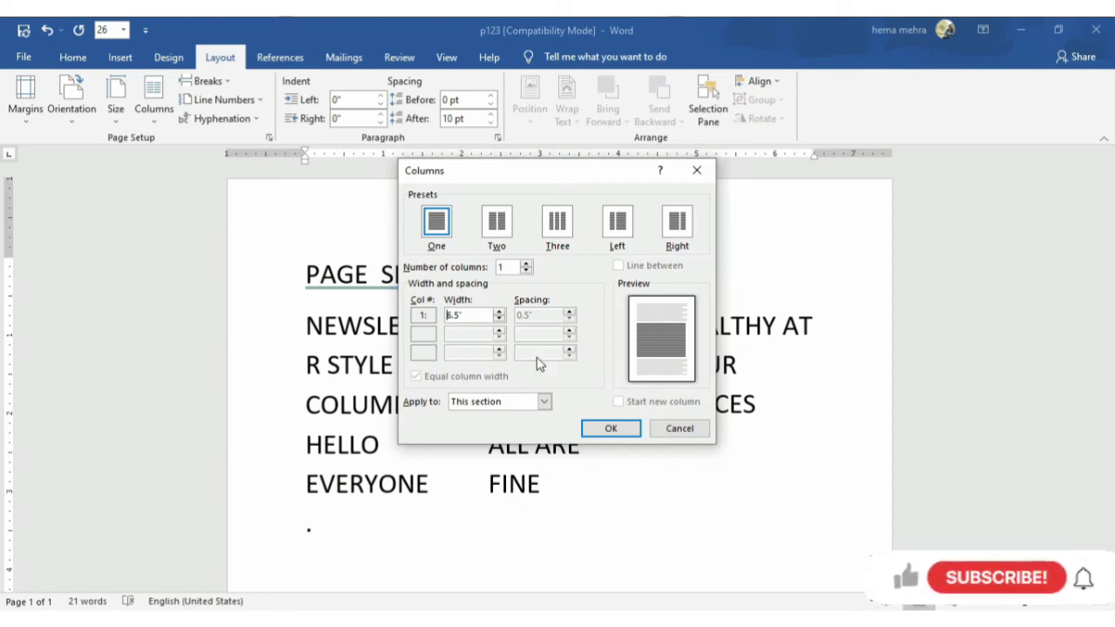
pyautogui.click(610, 427)
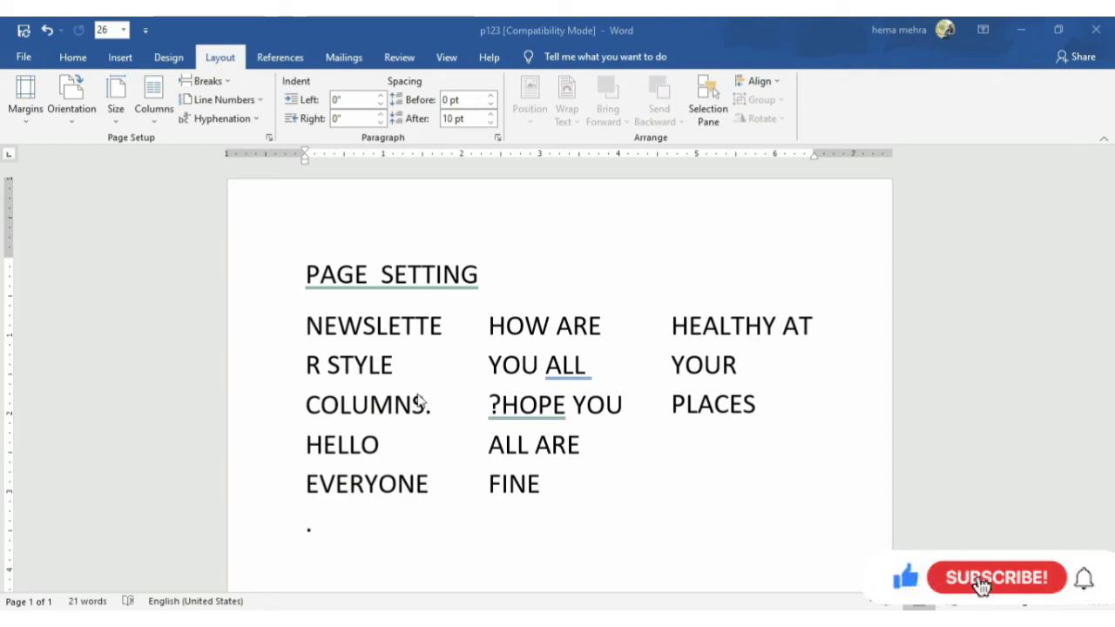
# Step: Delete the three-column paragraph and the PAGE SETTING heading from the document
pyautogui.click(541, 482)
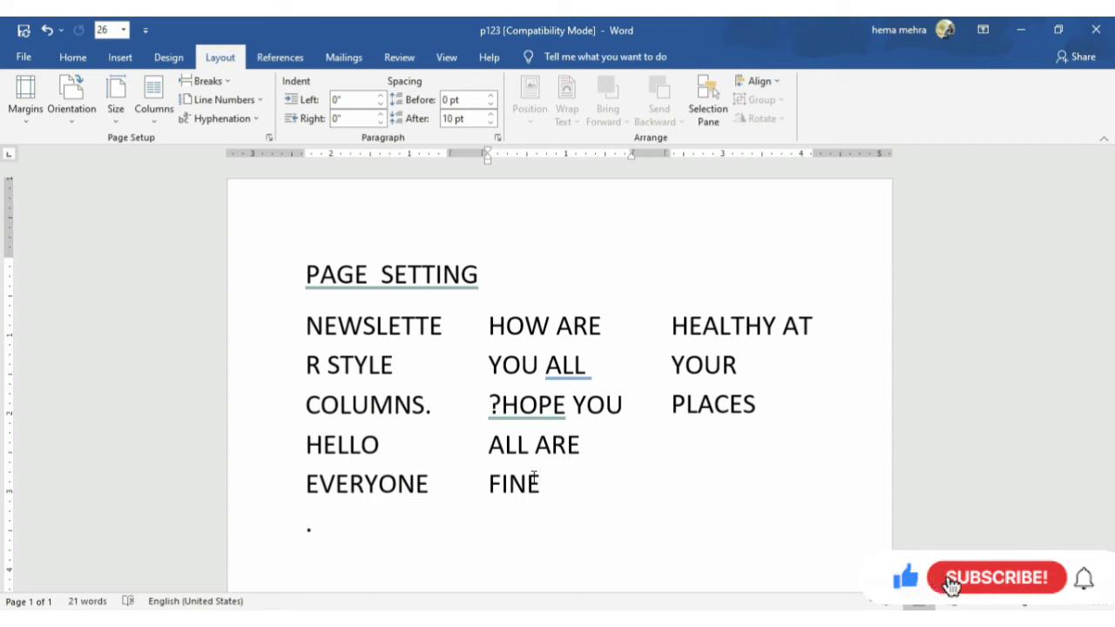
pyautogui.moveTo(543, 483); pyautogui.dragTo(331, 326)
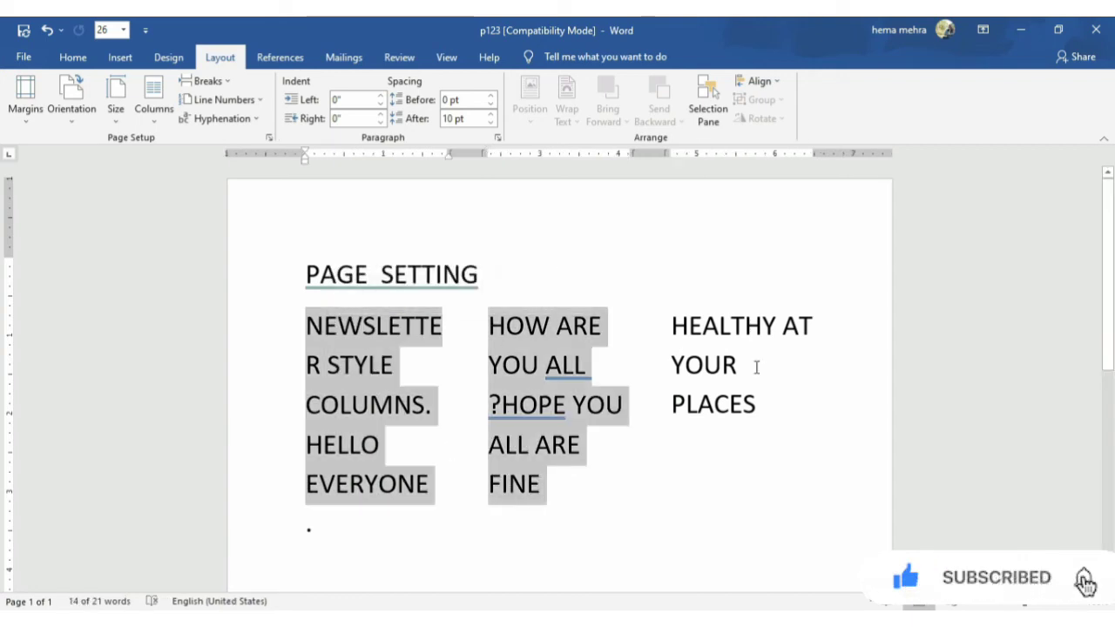
pyautogui.press('Delete')
pyautogui.moveTo(391, 404)
pyautogui.mouseDown()
pyautogui.moveTo(364, 404)
pyautogui.moveTo(315, 330)
pyautogui.mouseUp()
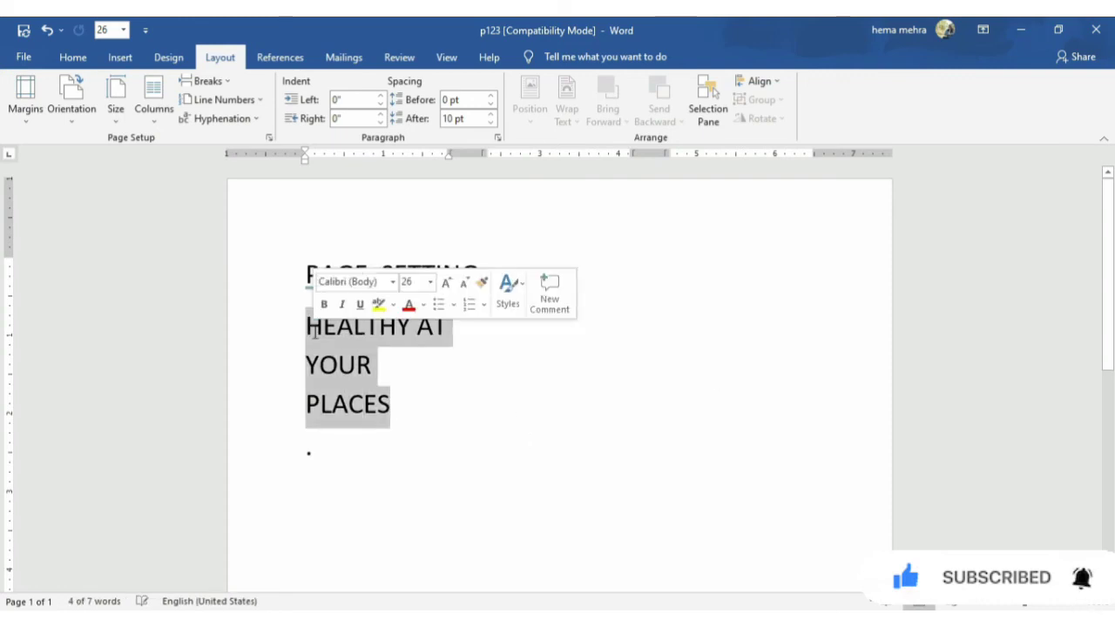
pyautogui.press('Delete')
pyautogui.press('Delete')
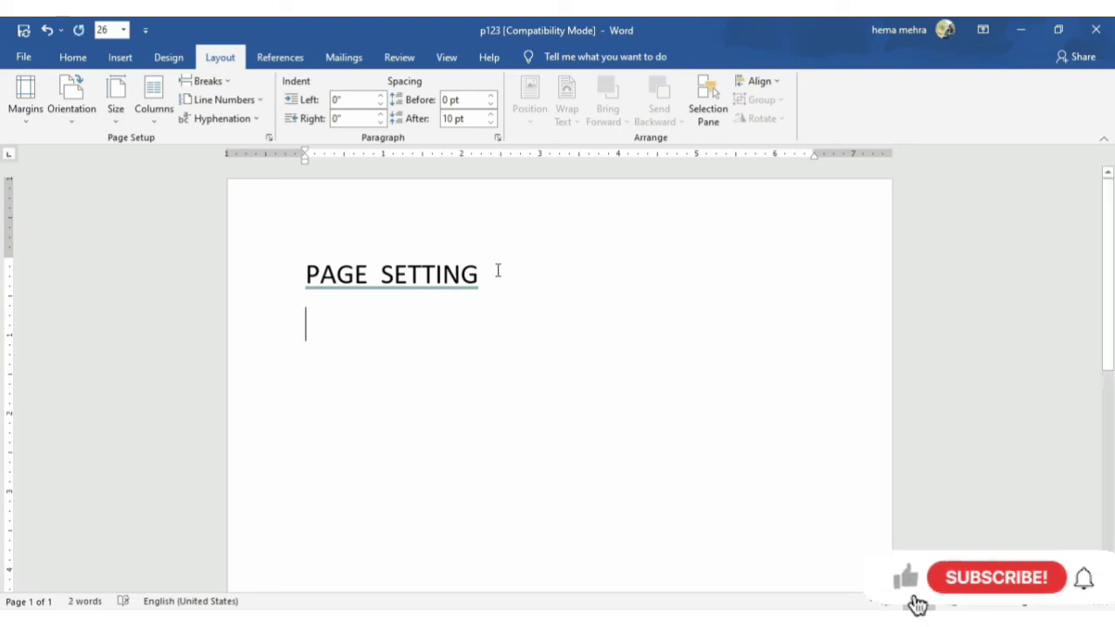
pyautogui.moveTo(497, 271); pyautogui.dragTo(288, 276)
pyautogui.press('Delete')
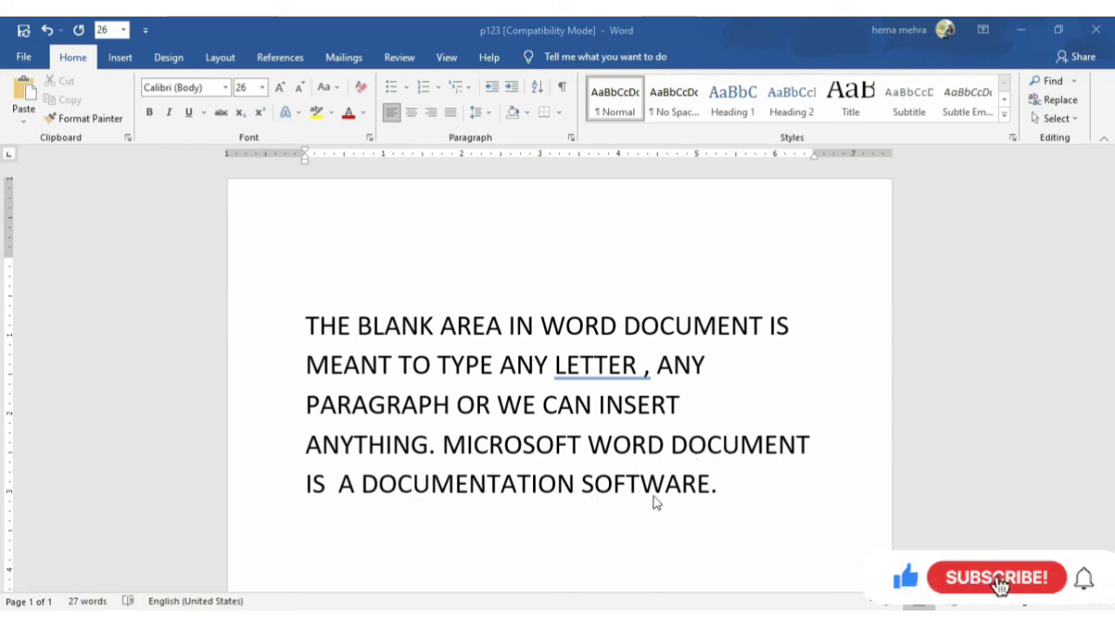
# Step: Start a new paragraph after "ANYTHING." and add the line "PTS- POINT" below the text, leaving one blank line before it
pyautogui.click(438, 444)
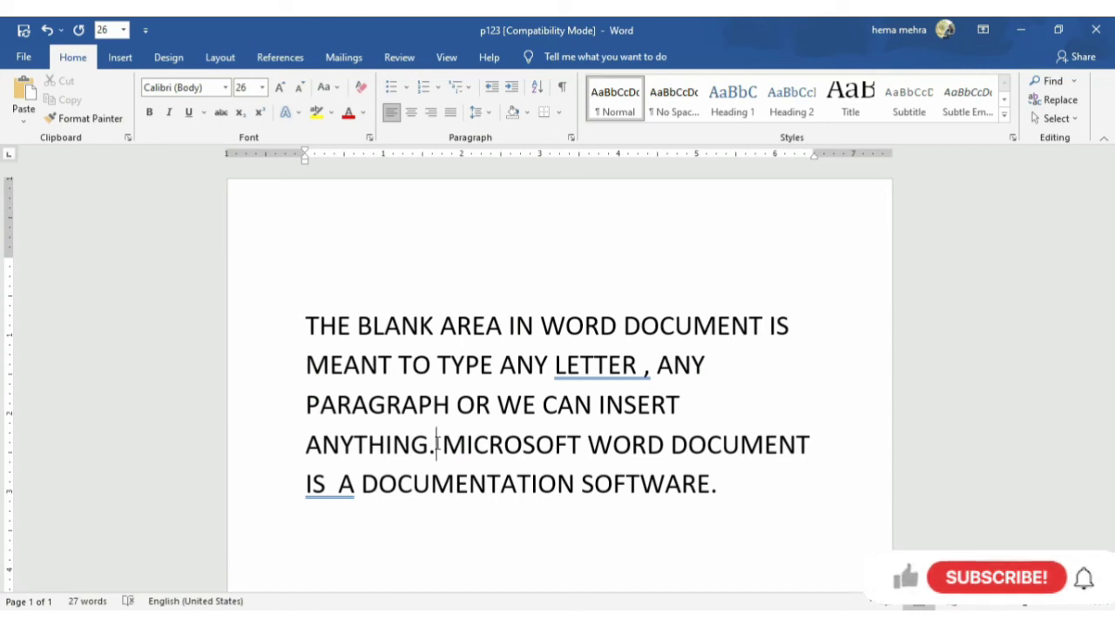
pyautogui.press('Return')
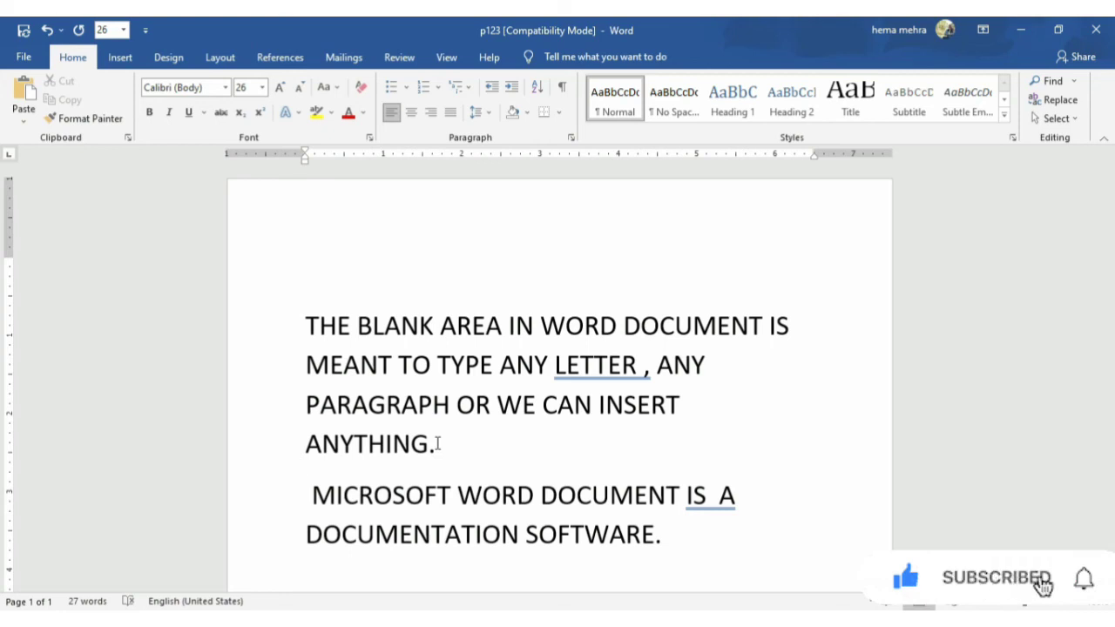
pyautogui.scroll(-2, 439, 444)
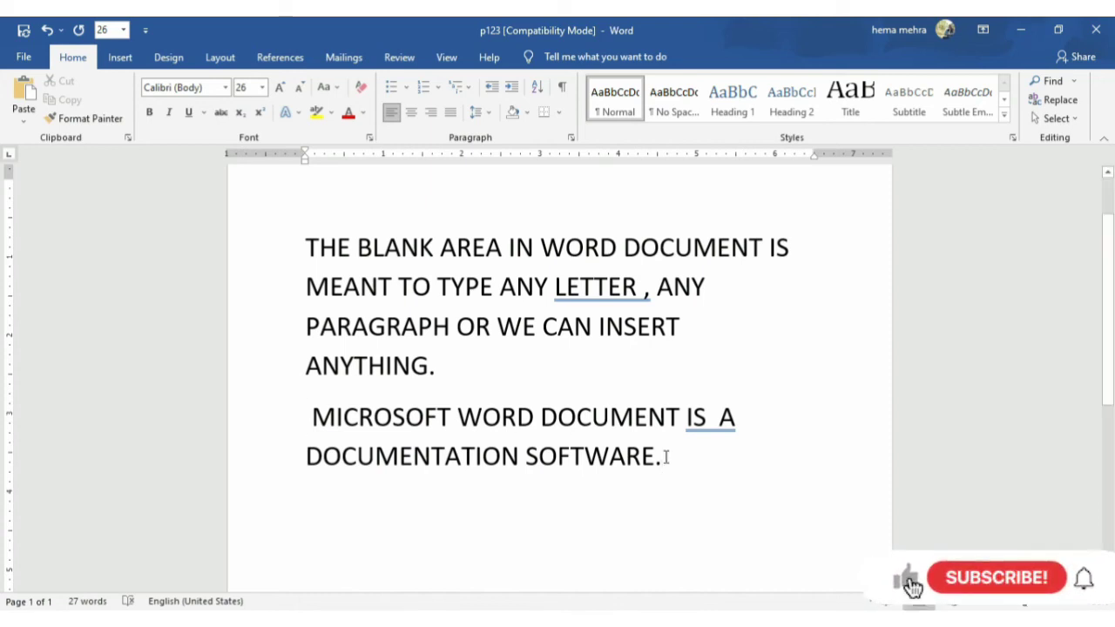
pyautogui.press('Return')
pyautogui.press('Return')
pyautogui.write('PTS')
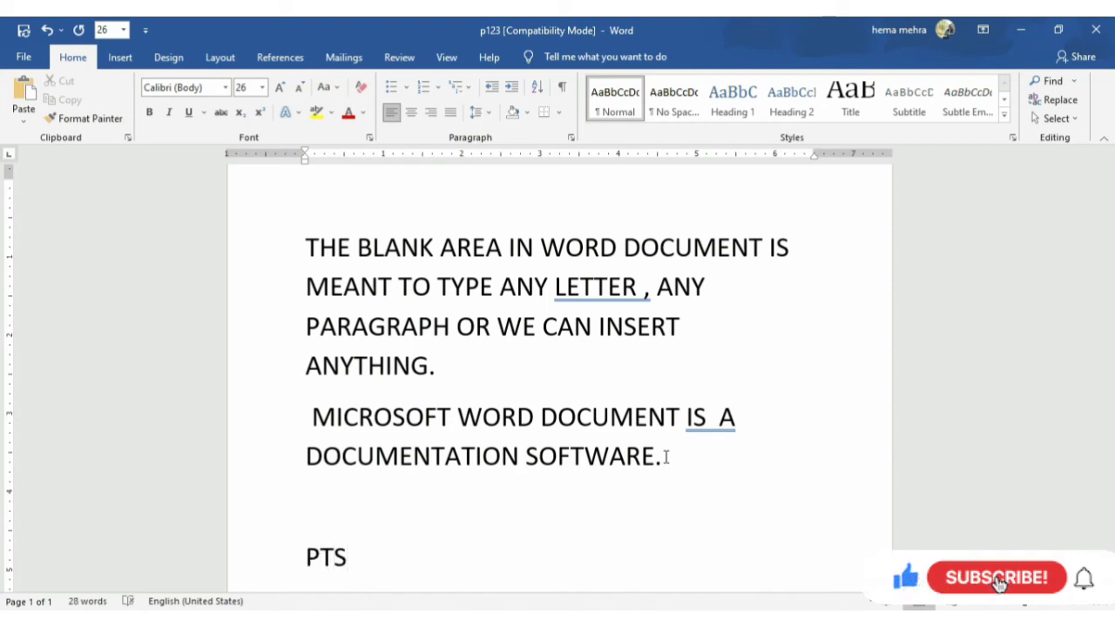
pyautogui.write('- POINT')
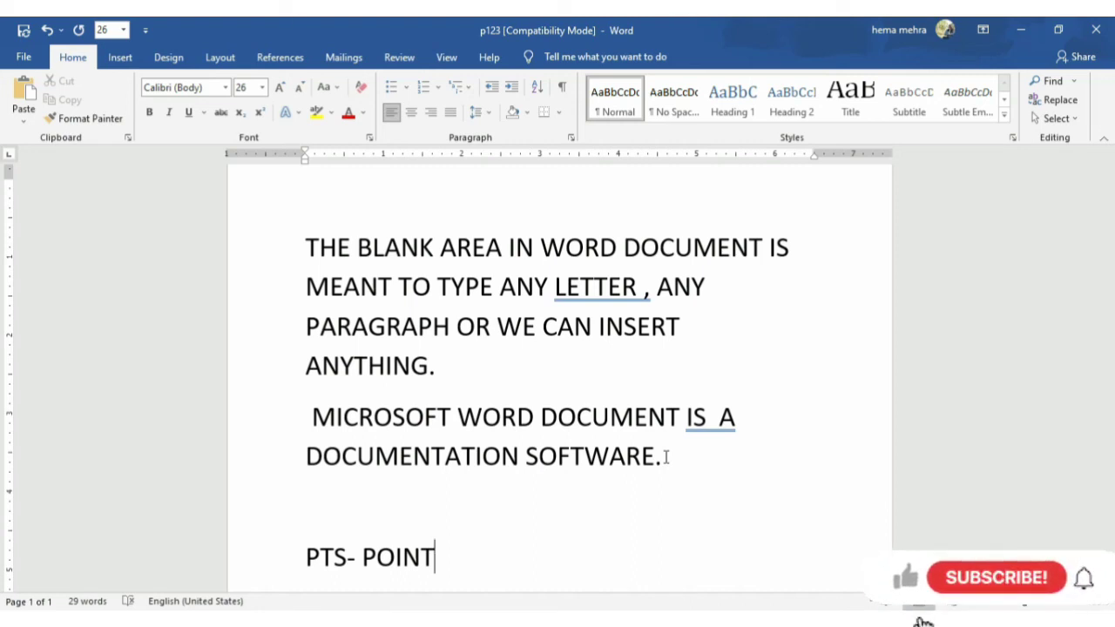
# Step: Set the spacing before the paragraph starting with "THE BLANK AREA" to 24 pt
pyautogui.scroll(-1, 667, 457)
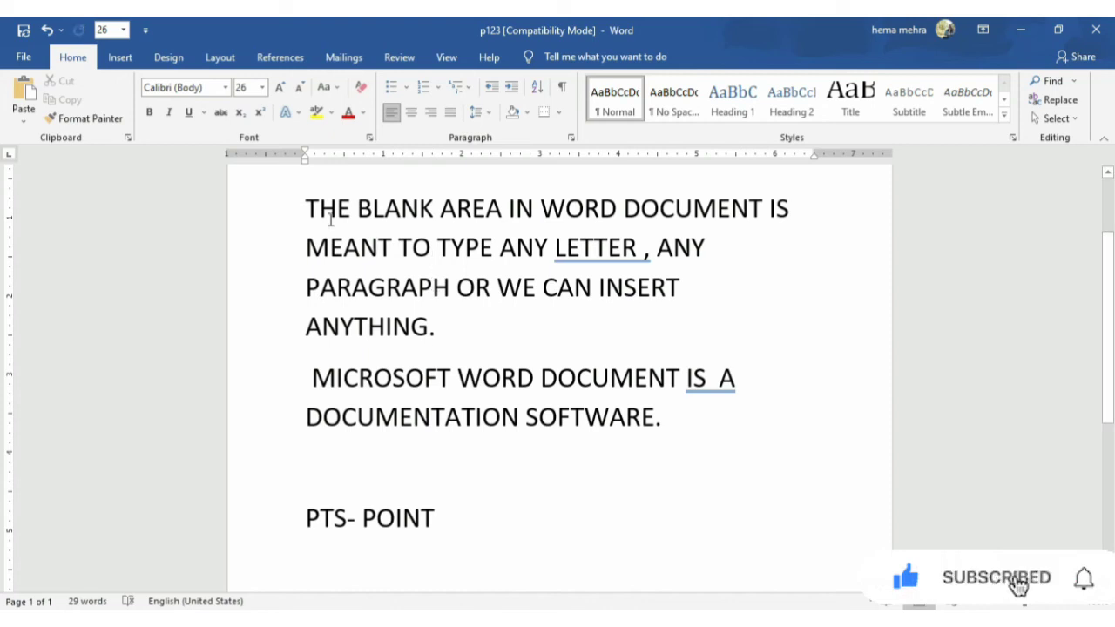
pyautogui.moveTo(307, 209); pyautogui.dragTo(454, 346)
pyautogui.moveTo(343, 376); pyautogui.dragTo(615, 436)
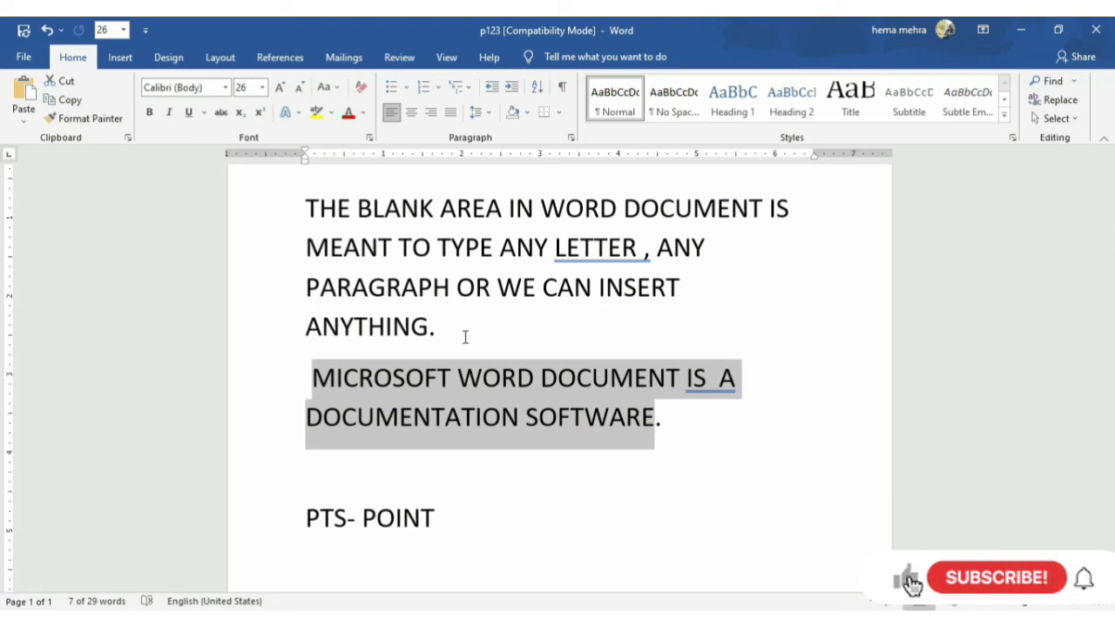
pyautogui.moveTo(307, 214); pyautogui.dragTo(406, 328)
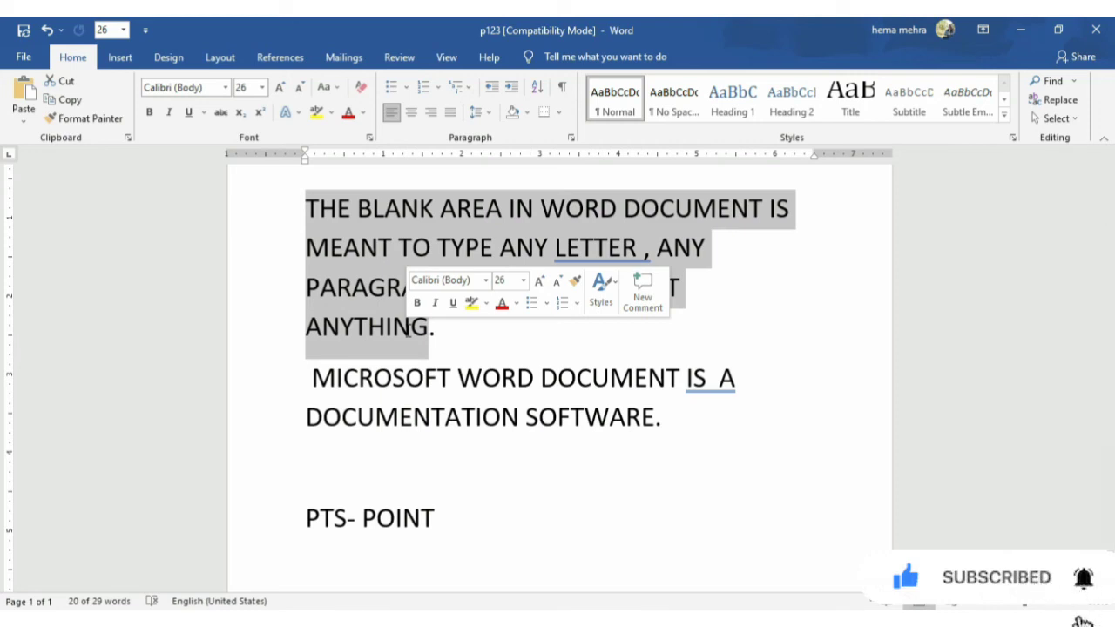
pyautogui.click(242, 59)
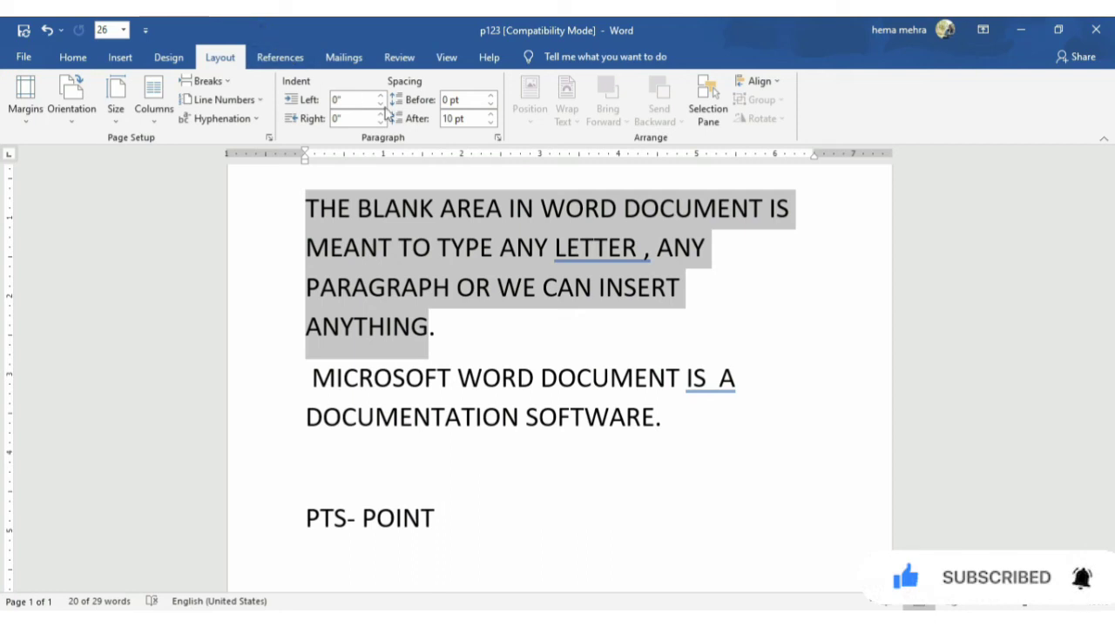
pyautogui.click(490, 98)
pyautogui.click(490, 98)
pyautogui.click(489, 99)
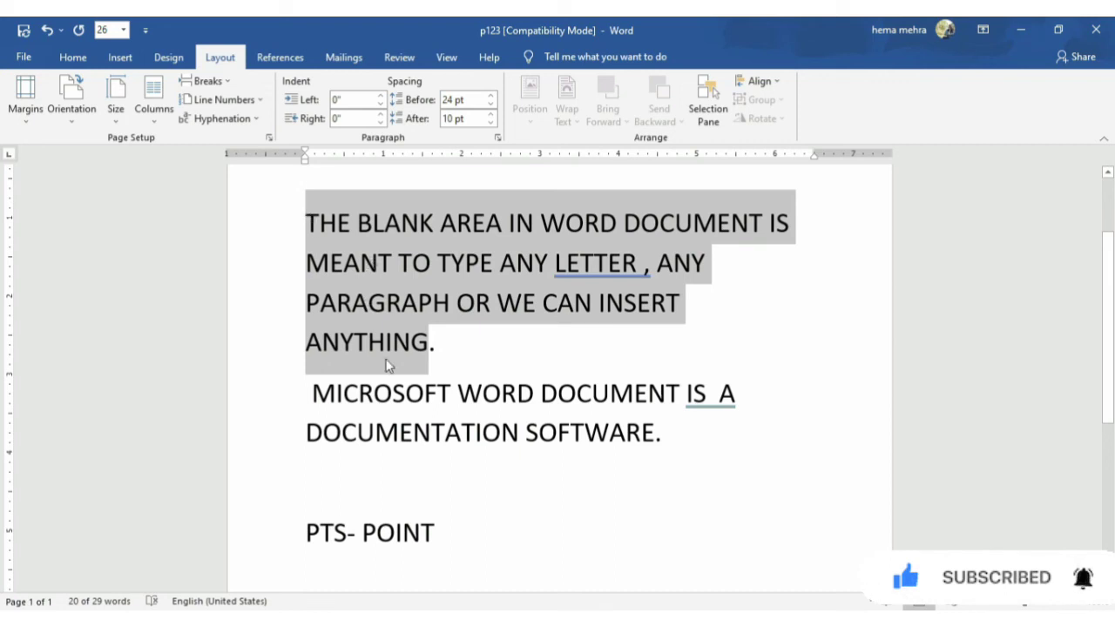
pyautogui.click(434, 350)
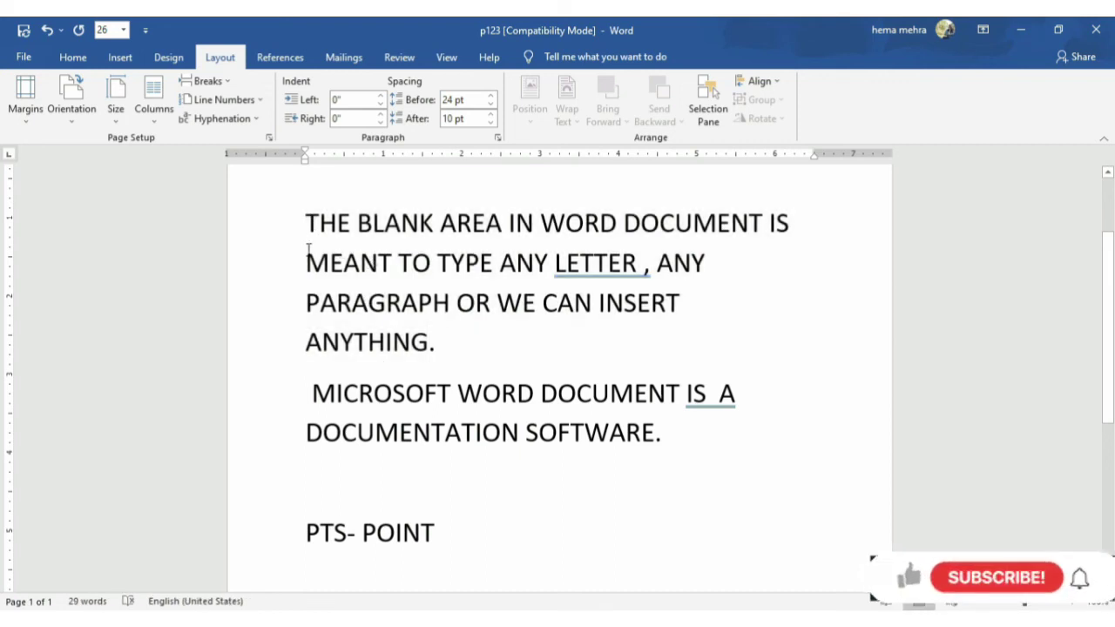
# Step: Set the spacing after the paragraph starting with "MICROSOFT WORD DOCUMENT" to 24 pt
pyautogui.moveTo(311, 390); pyautogui.dragTo(648, 425)
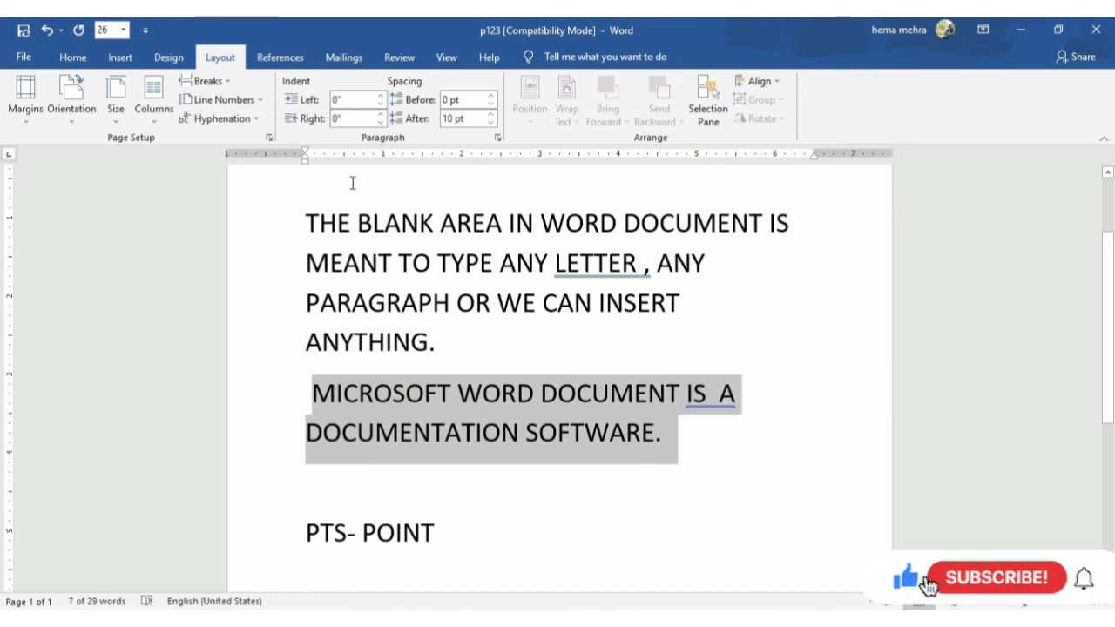
pyautogui.click(491, 122)
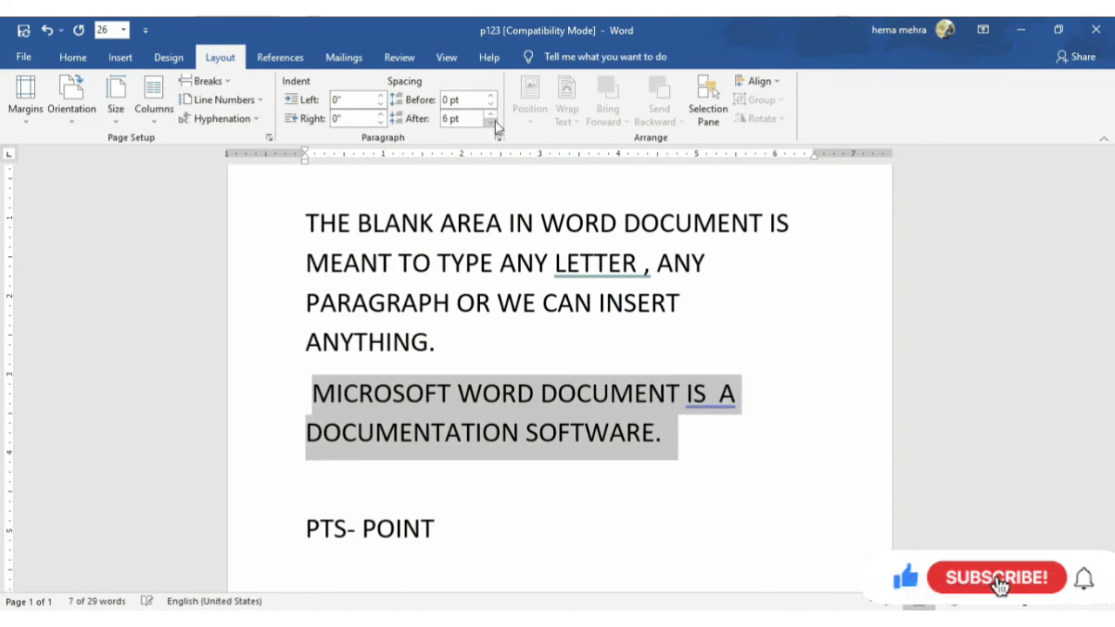
pyautogui.click(491, 121)
pyautogui.click(491, 115)
pyautogui.click(492, 115)
pyautogui.click(491, 115)
pyautogui.click(491, 115)
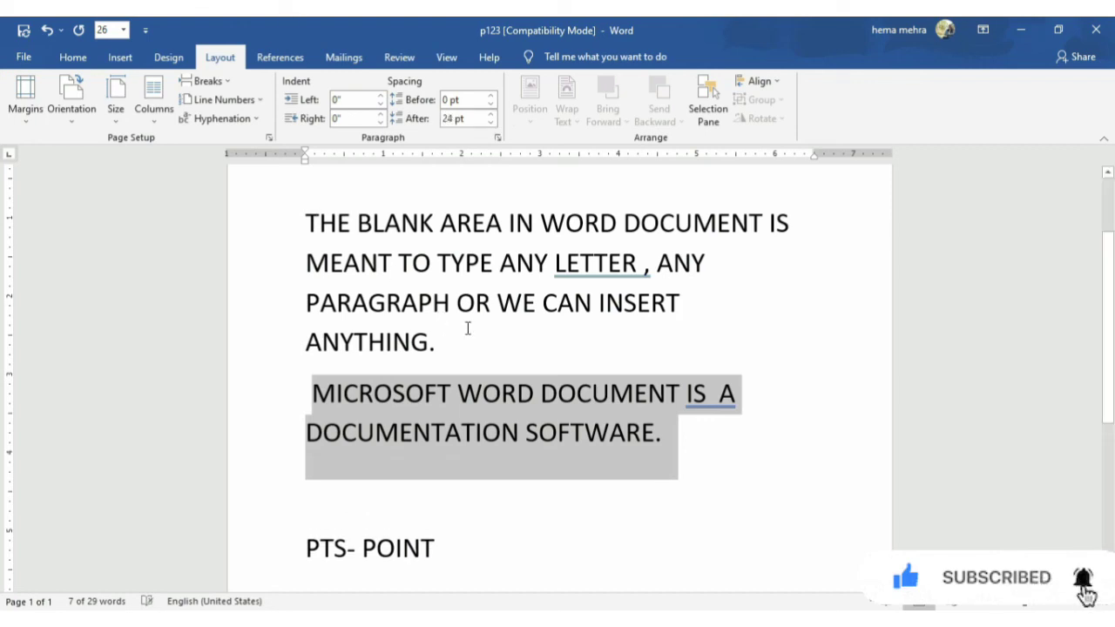
# Step: Set the spacing before to 0 pt for both the BLANK AREA and the MICROSOFT WORD paragraphs
pyautogui.moveTo(304, 223); pyautogui.dragTo(667, 451)
pyautogui.click(491, 104)
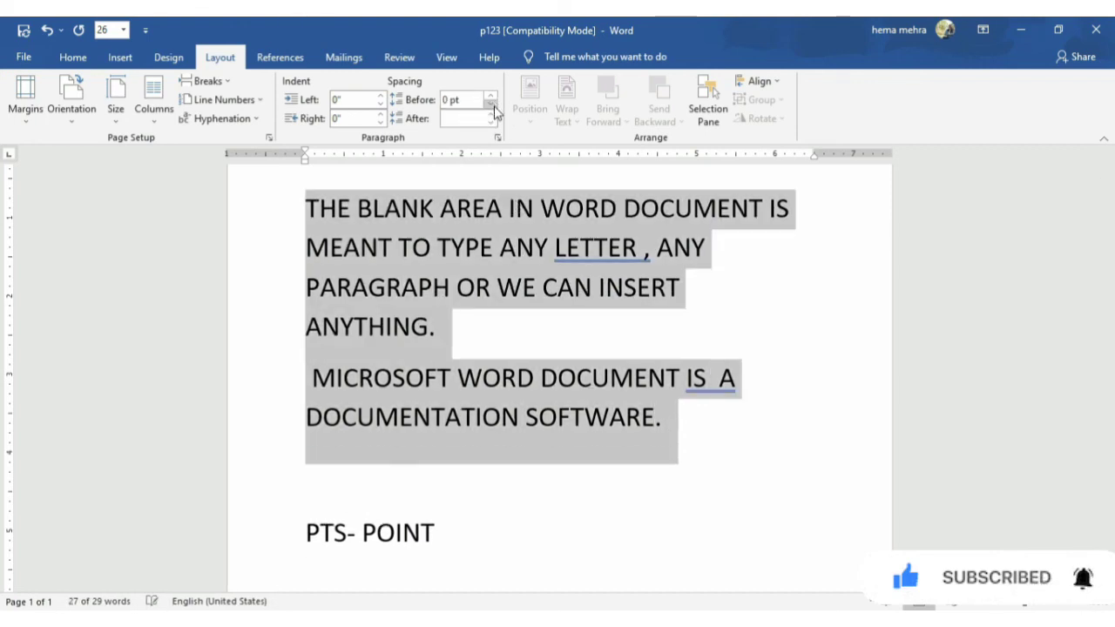
pyautogui.click(491, 96)
pyautogui.click(490, 113)
pyautogui.click(491, 113)
pyautogui.click(491, 113)
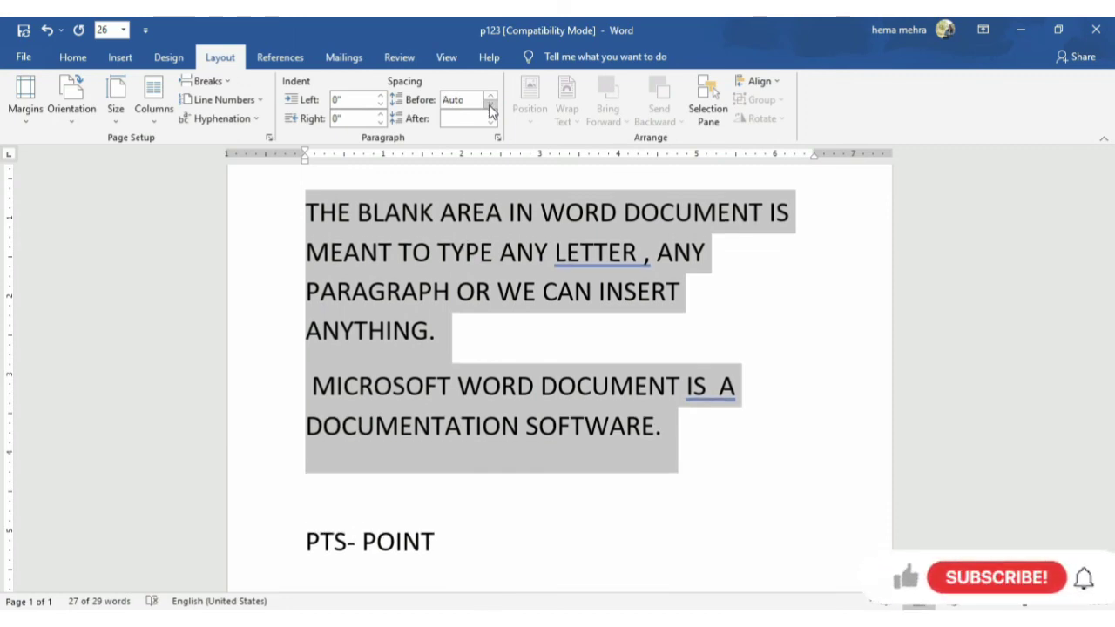
pyautogui.click(490, 106)
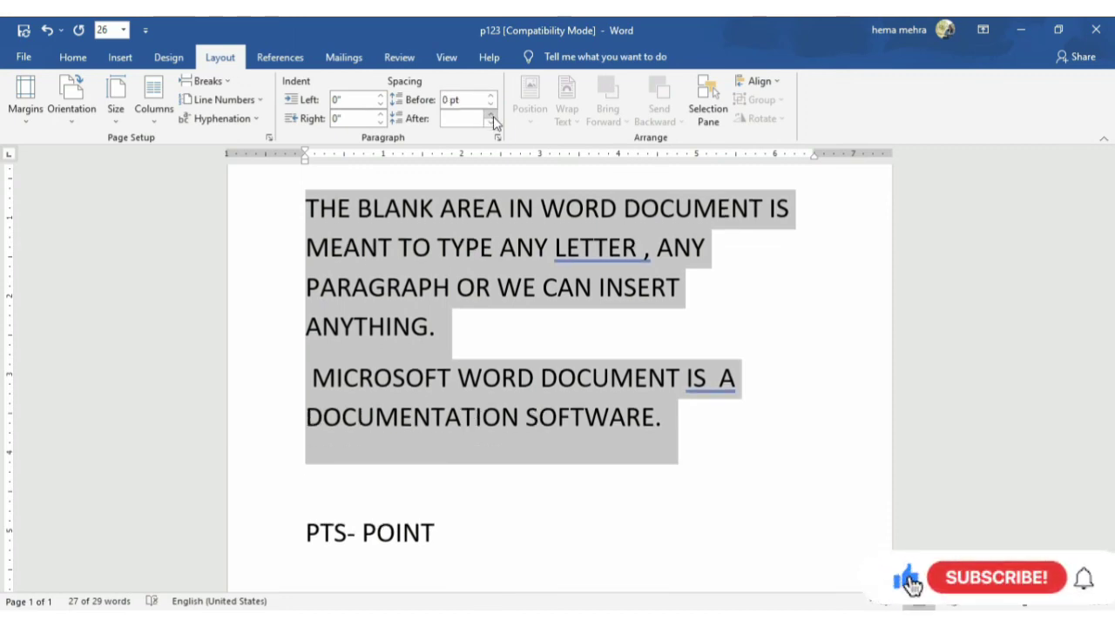
# Step: Set the spacing after both selected paragraphs to 54 pt
pyautogui.click(492, 123)
pyautogui.click(493, 115)
pyautogui.click(493, 115)
pyautogui.click(493, 115)
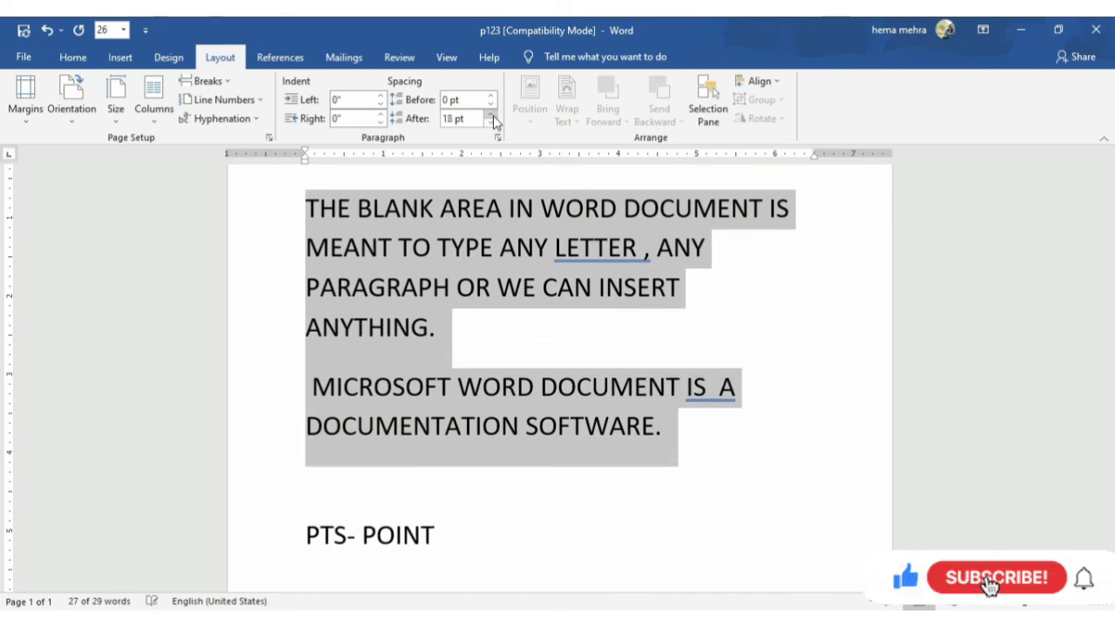
pyautogui.click(493, 115)
pyautogui.click(493, 115)
pyautogui.click(493, 115)
pyautogui.click(493, 115)
pyautogui.click(493, 115)
pyautogui.click(493, 115)
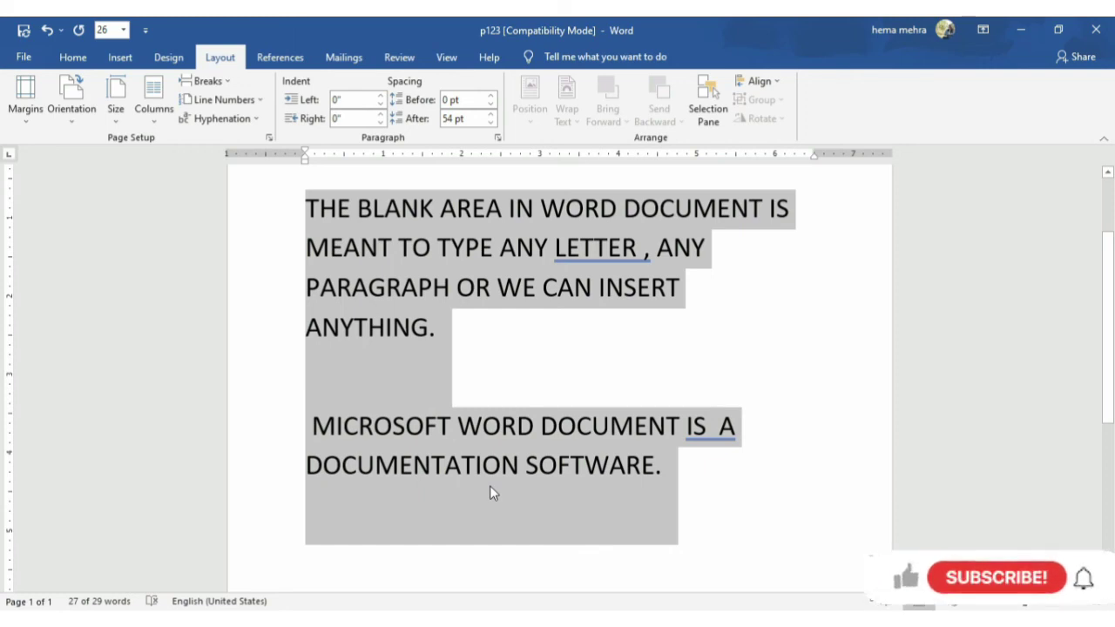
pyautogui.click(512, 381)
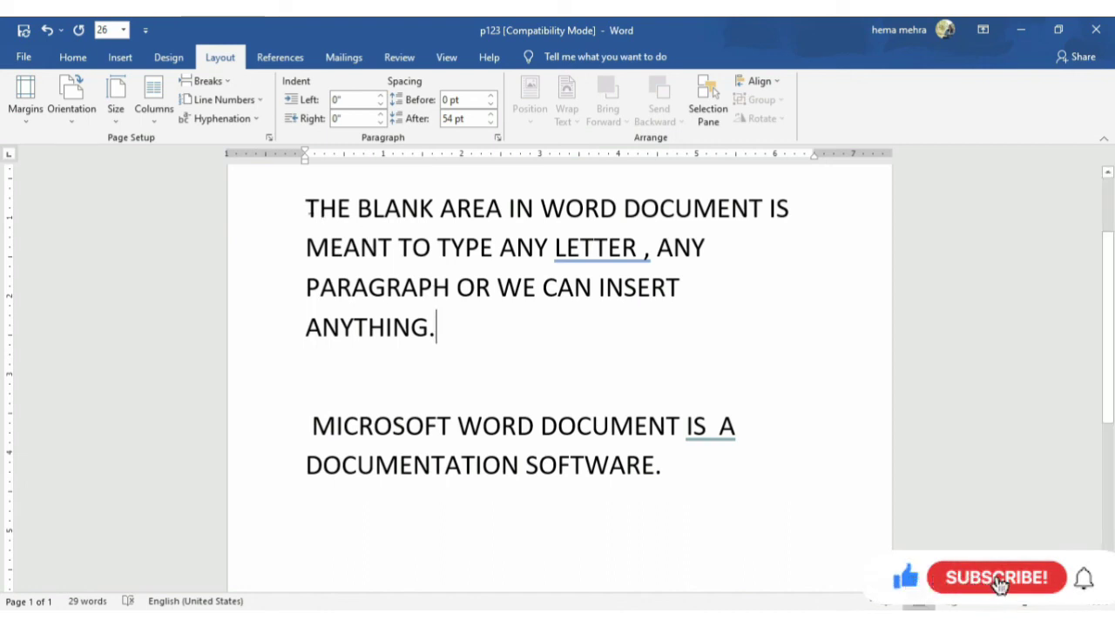
pyautogui.moveTo(307, 201); pyautogui.dragTo(411, 335)
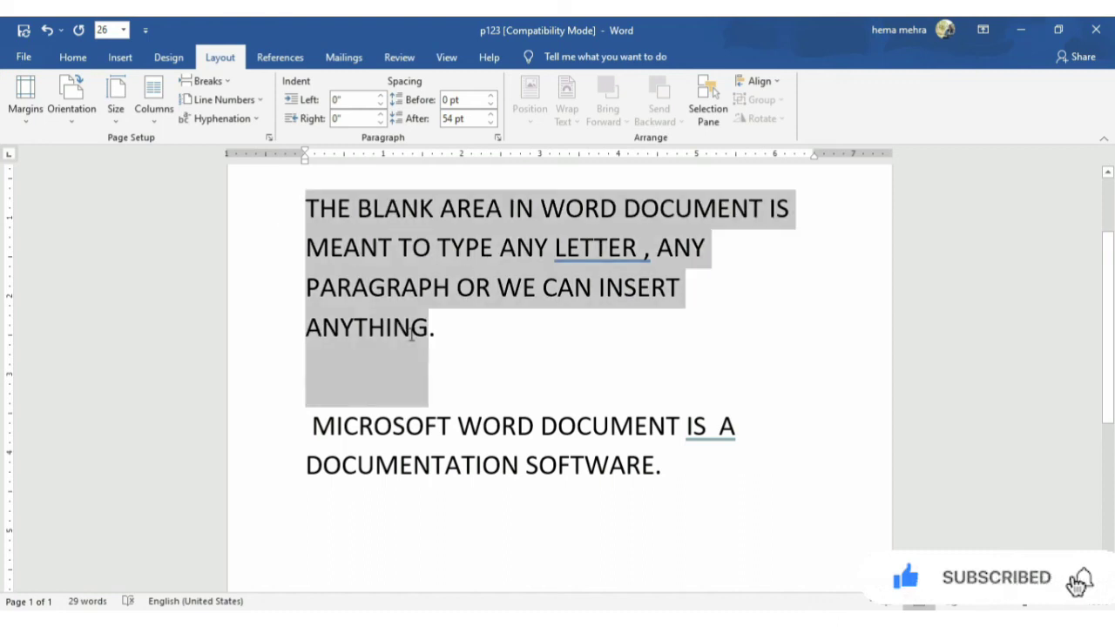
pyautogui.moveTo(324, 426); pyautogui.dragTo(662, 522)
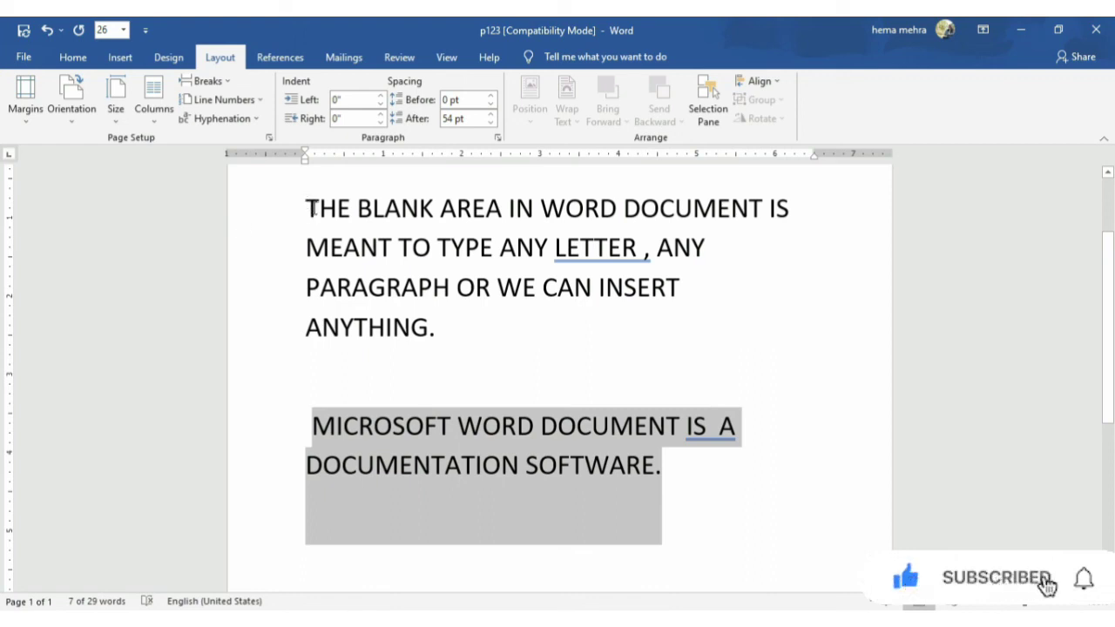
pyautogui.click(281, 222)
pyautogui.press('Left')
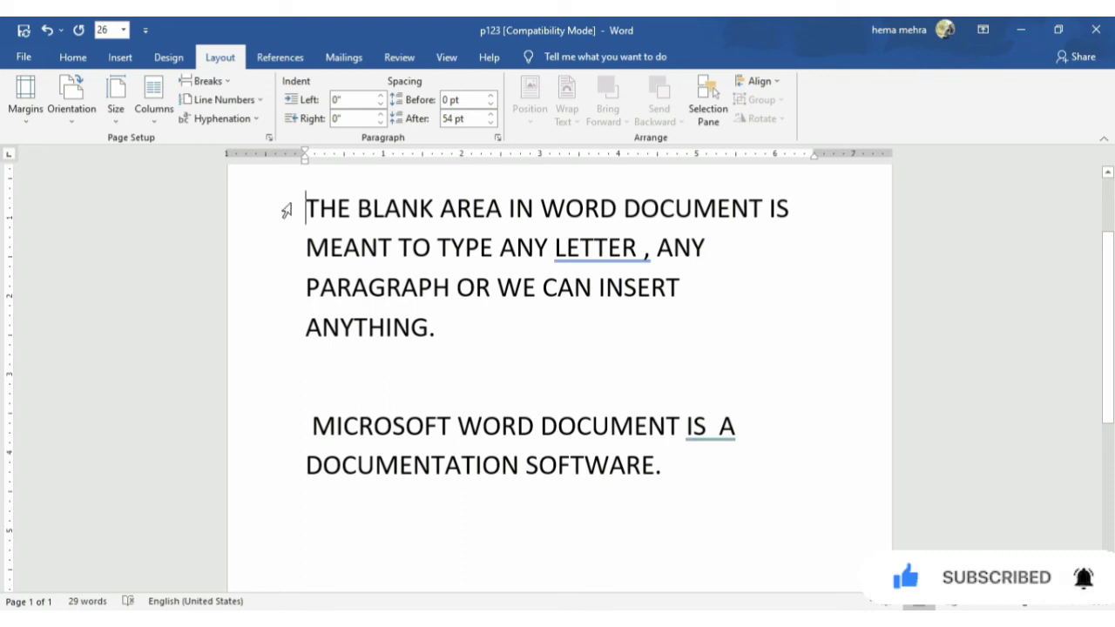
# Step: Indent the BLANK AREA and MICROSOFT WORD paragraphs 0.9 inches from the left
pyautogui.moveTo(310, 206); pyautogui.dragTo(729, 492)
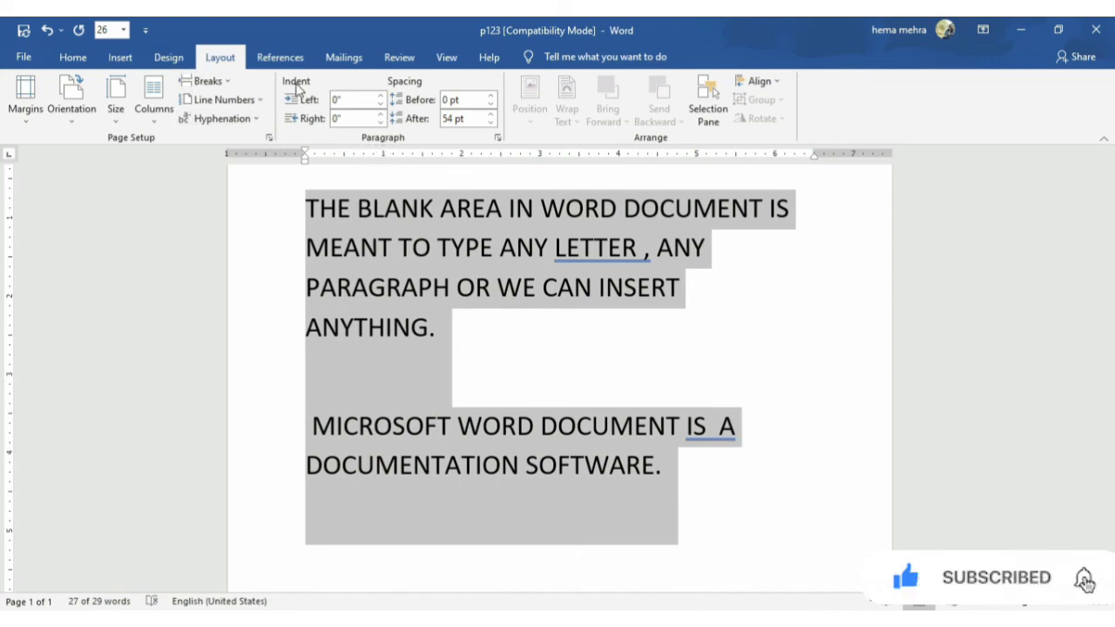
pyautogui.click(381, 97)
pyautogui.click(382, 98)
pyautogui.click(381, 98)
pyautogui.click(381, 97)
pyautogui.click(382, 98)
pyautogui.click(382, 97)
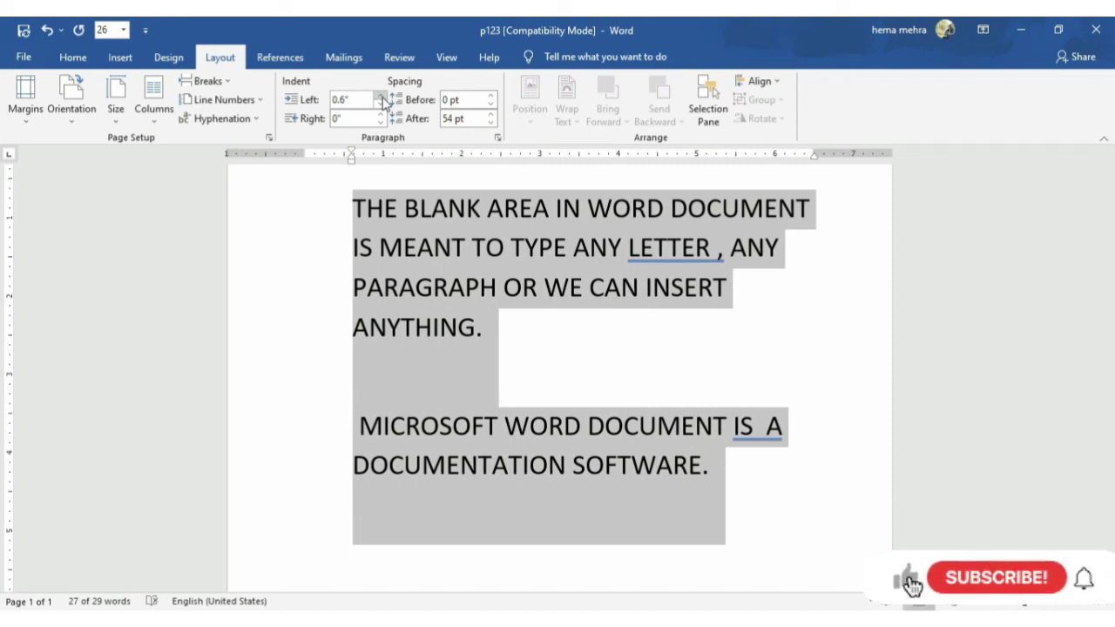
pyautogui.click(382, 98)
pyautogui.click(381, 97)
pyautogui.click(382, 97)
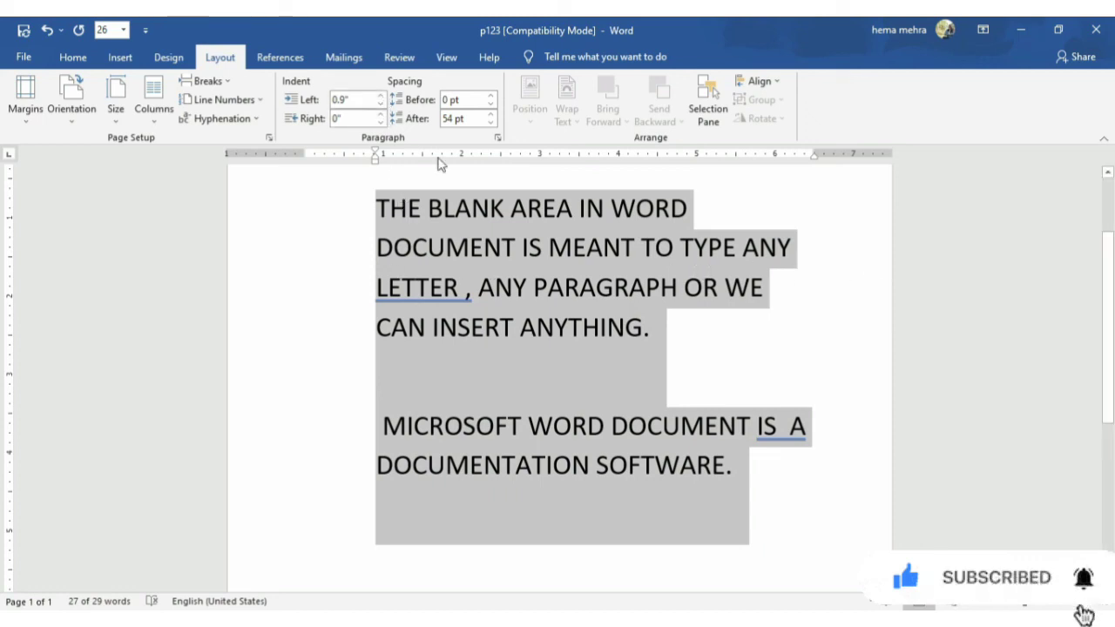
# Step: Extend both paragraphs past the right margin with a right indent of -0.8 inches
pyautogui.click(380, 123)
pyautogui.click(381, 122)
pyautogui.click(380, 122)
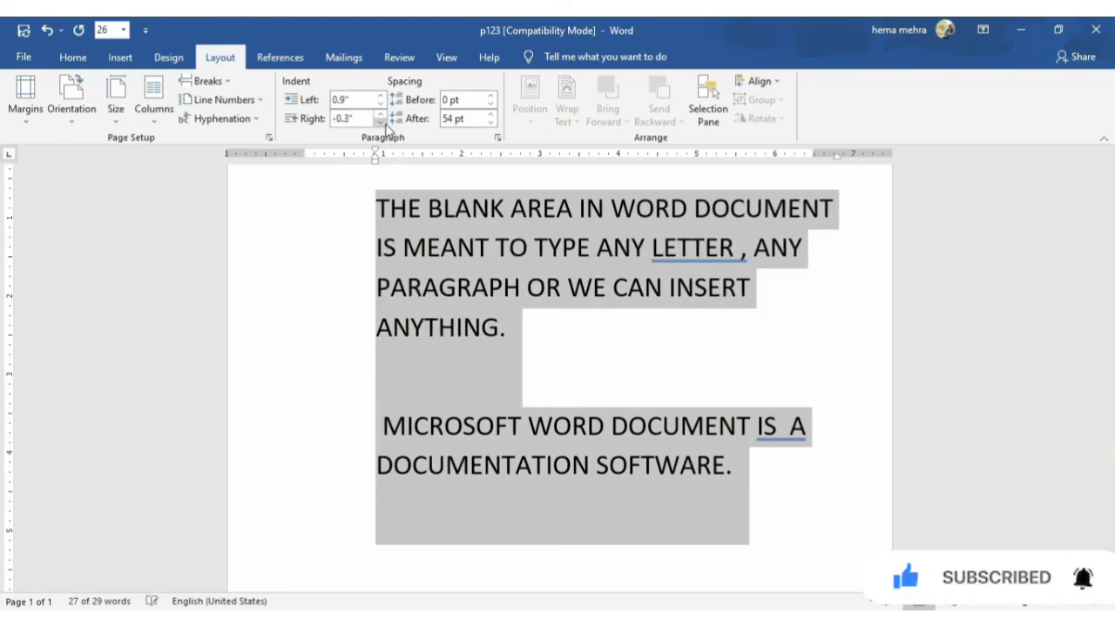
pyautogui.click(380, 123)
pyautogui.click(381, 123)
pyautogui.click(381, 122)
pyautogui.click(380, 123)
pyautogui.click(381, 123)
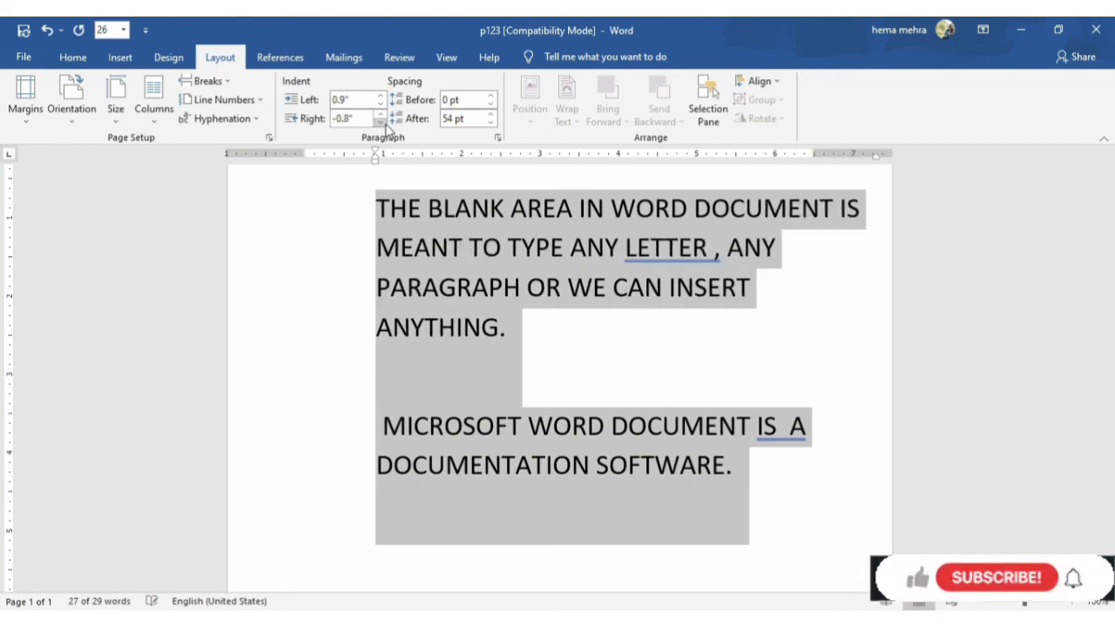
# Step: Increase the right indent of both selected paragraphs to 1.4 inches
pyautogui.click(380, 116)
pyautogui.click(380, 116)
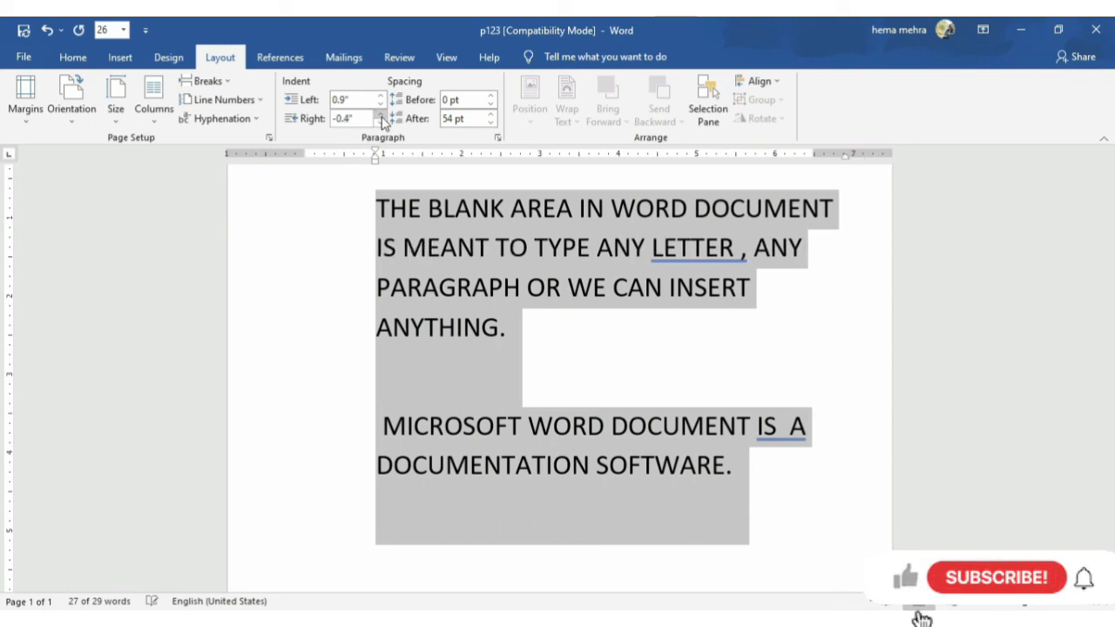
pyautogui.click(380, 116)
pyautogui.click(381, 116)
pyautogui.click(381, 116)
pyautogui.click(381, 116)
pyautogui.click(381, 116)
pyautogui.click(381, 116)
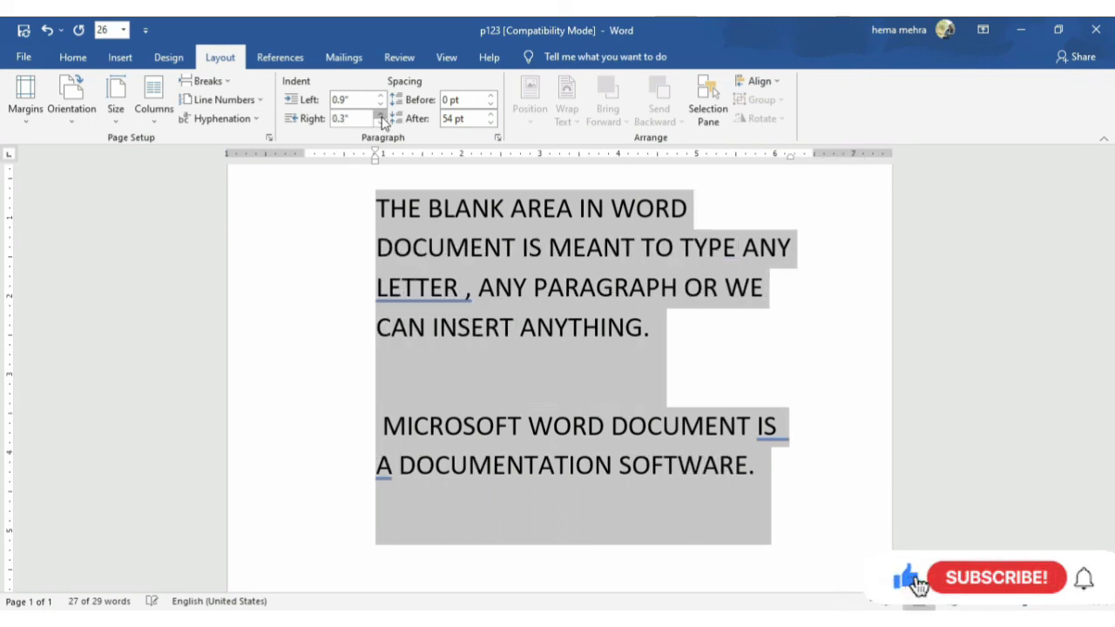
pyautogui.click(381, 116)
pyautogui.click(381, 116)
pyautogui.click(380, 116)
pyautogui.click(381, 116)
pyautogui.click(380, 116)
pyautogui.click(380, 116)
pyautogui.click(380, 116)
pyautogui.click(381, 116)
pyautogui.click(381, 116)
pyautogui.click(381, 116)
pyautogui.click(381, 116)
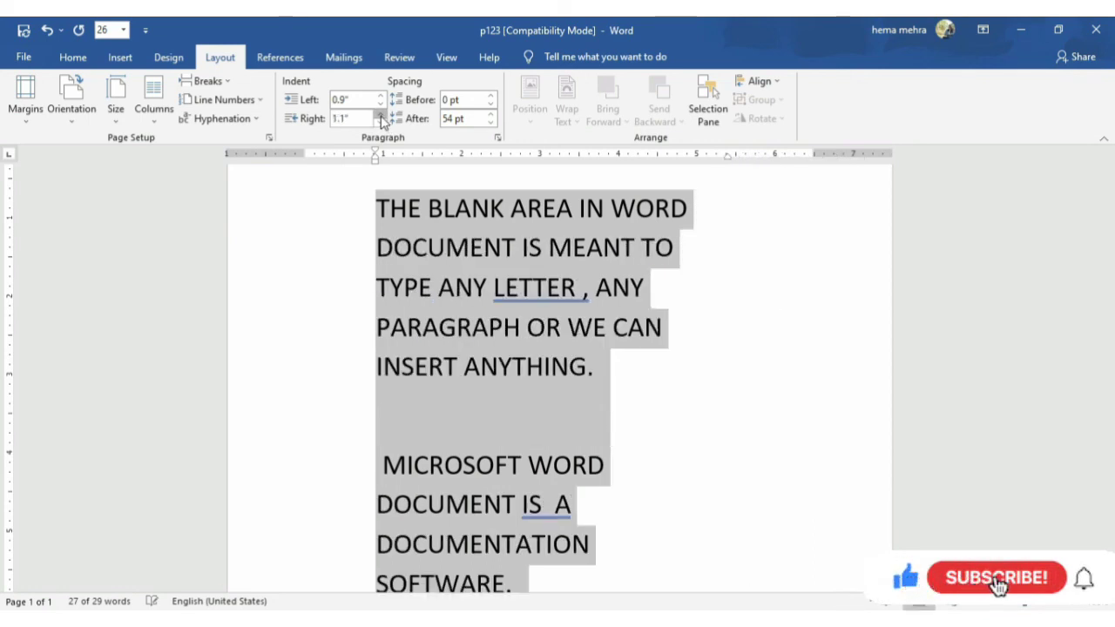
pyautogui.click(381, 116)
pyautogui.click(381, 116)
pyautogui.click(380, 116)
pyautogui.click(381, 116)
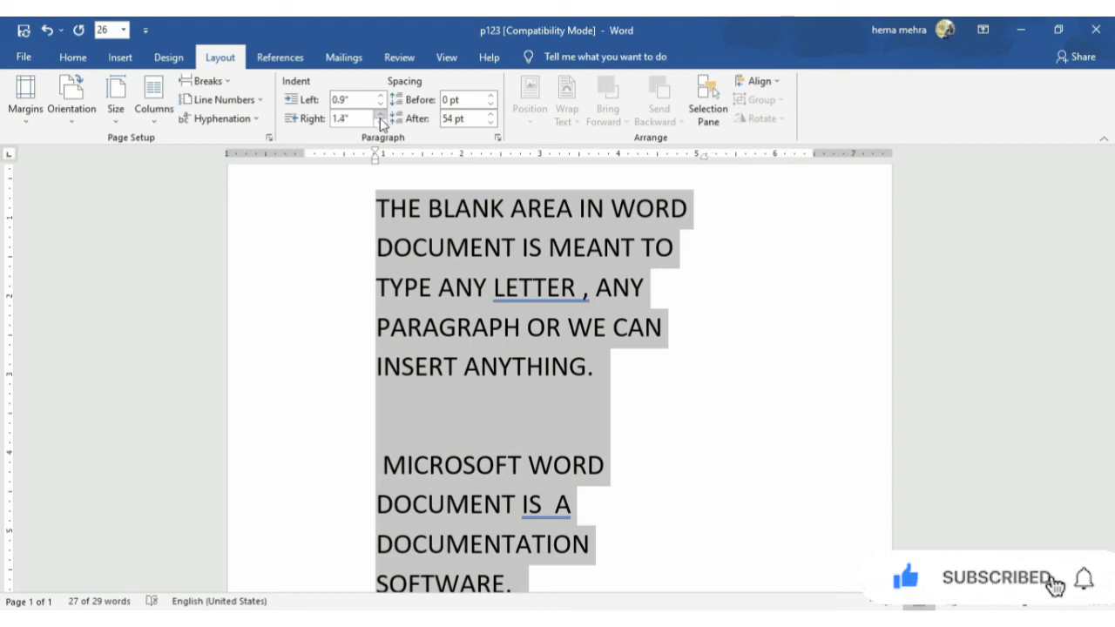
# Step: Set the right indent of both selected paragraphs to 0.9 inches
pyautogui.click(380, 122)
pyautogui.click(380, 122)
pyautogui.click(381, 122)
pyautogui.click(381, 122)
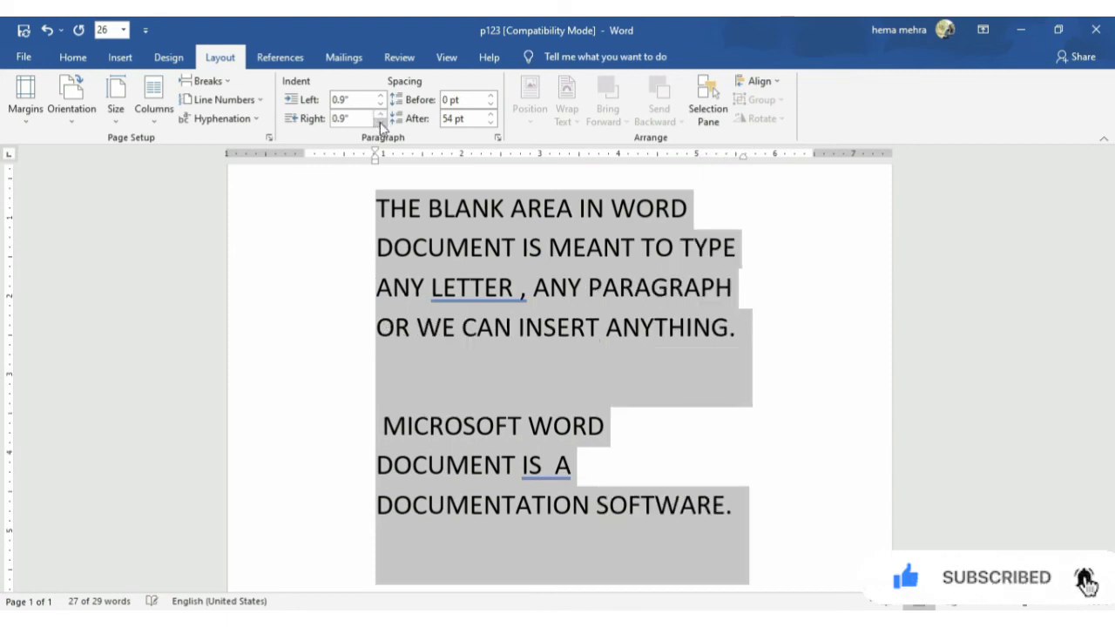
pyautogui.scroll(-1, 396, 252)
pyautogui.scroll(1, 400, 255)
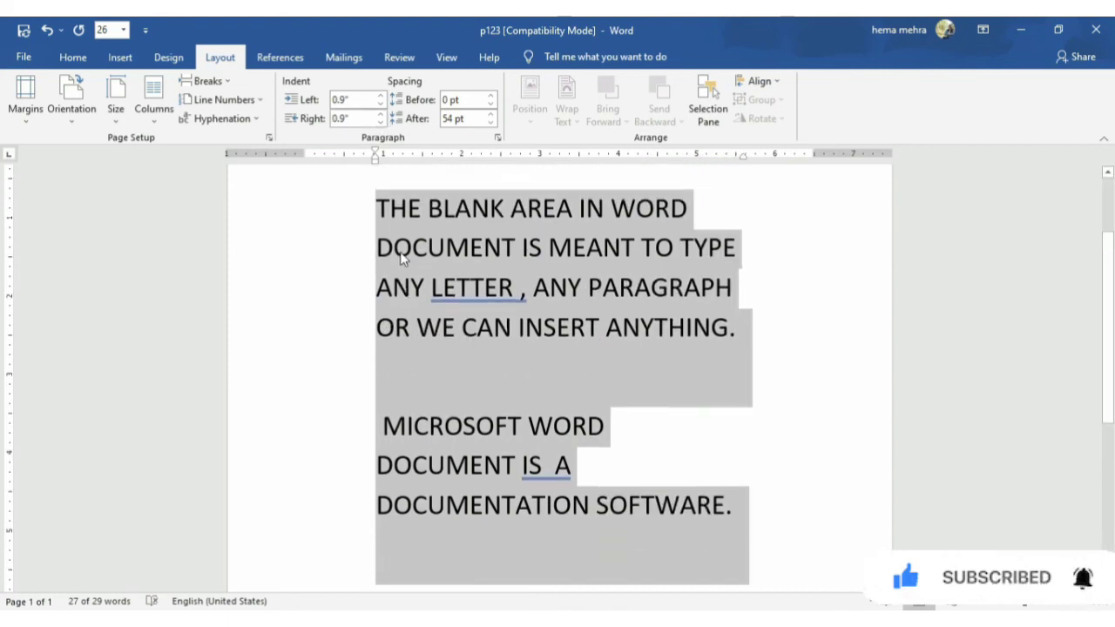